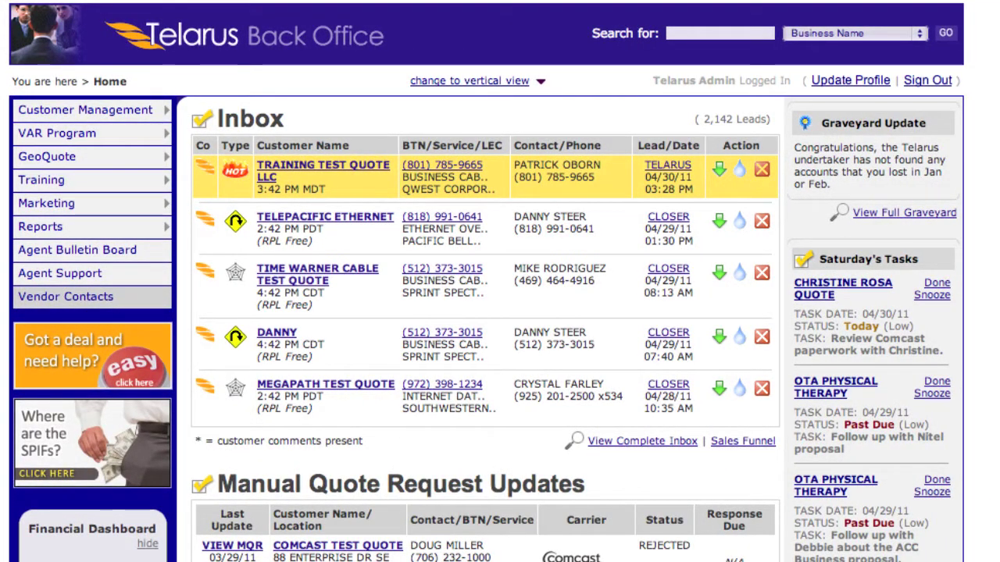
Look through the back office home page down to the channel manager's contact details in the footer
scroll(485, 313, down, 10)
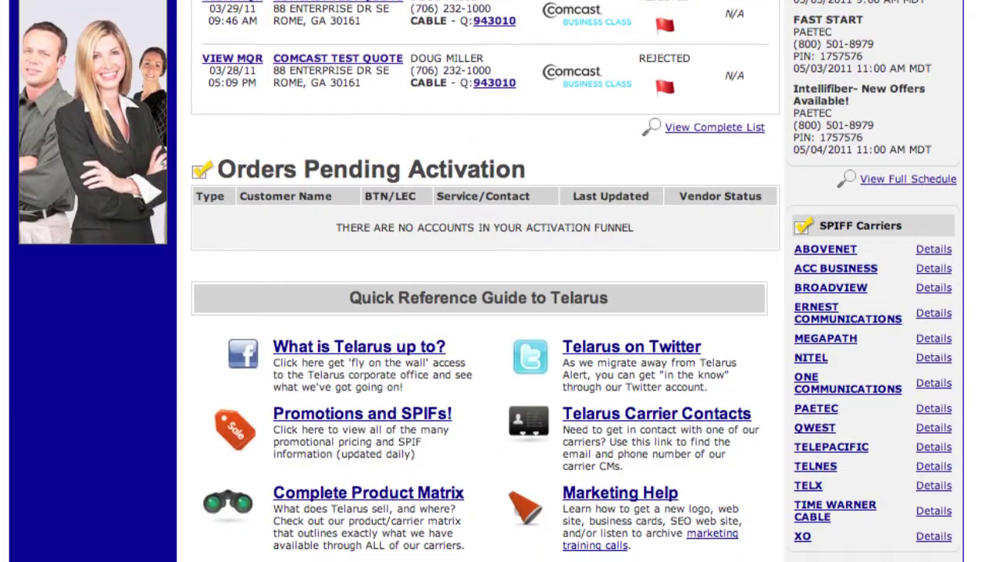
scroll(501, 485, down, 6)
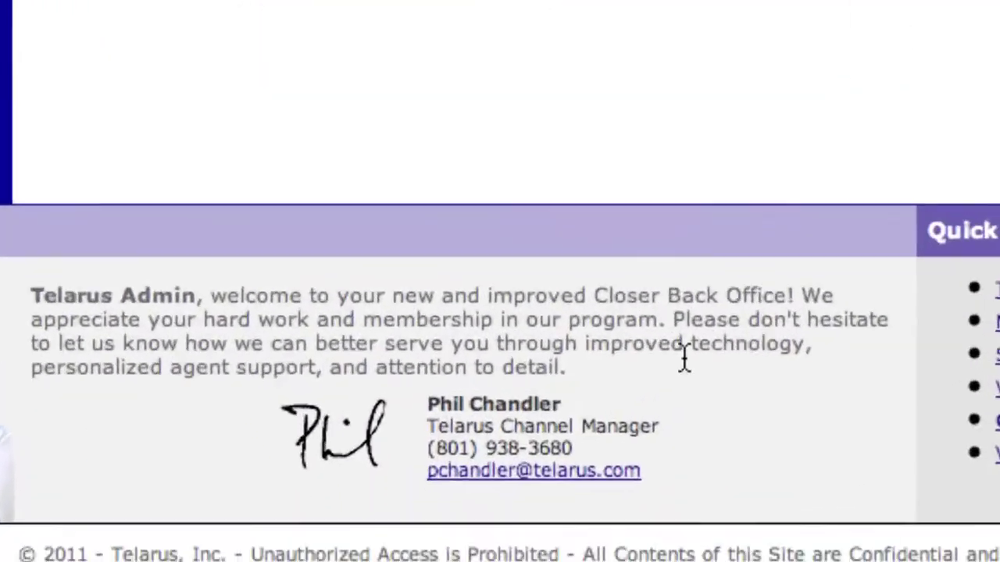
drag(428, 399, 463, 403)
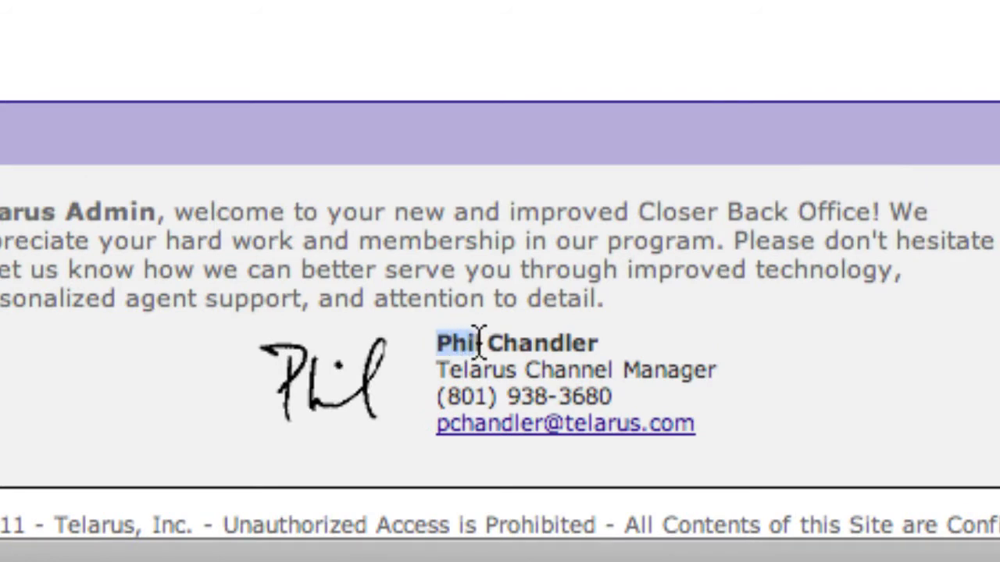
drag(480, 341, 670, 397)
click(673, 399)
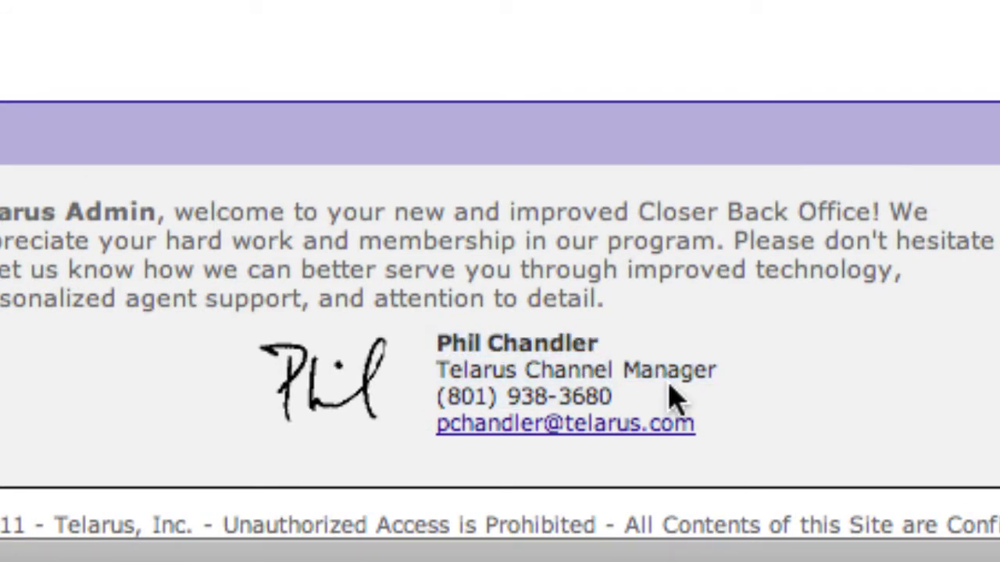
scroll(670, 397, up, 15)
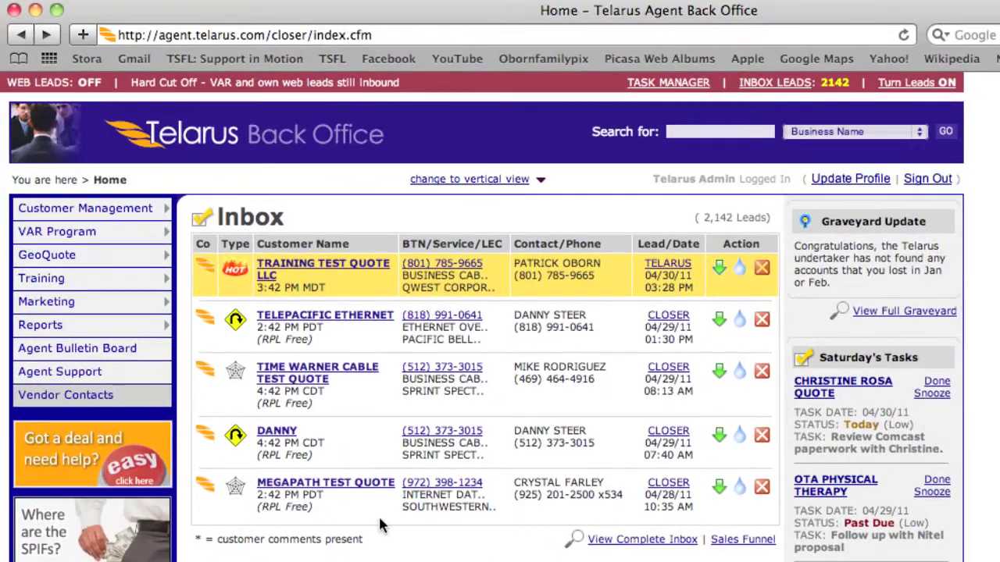
click(164, 35)
drag(161, 35, 372, 39)
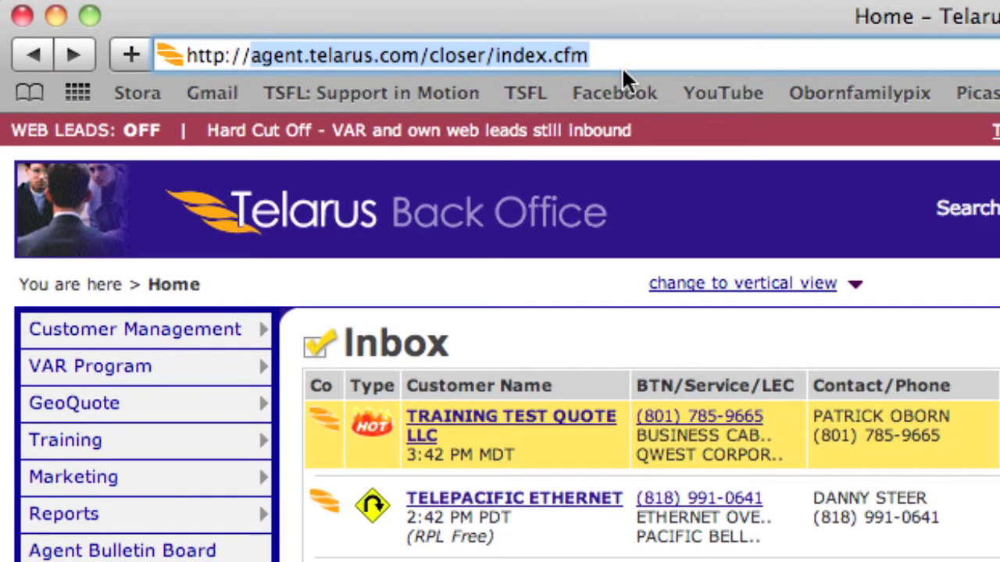
text(www.)
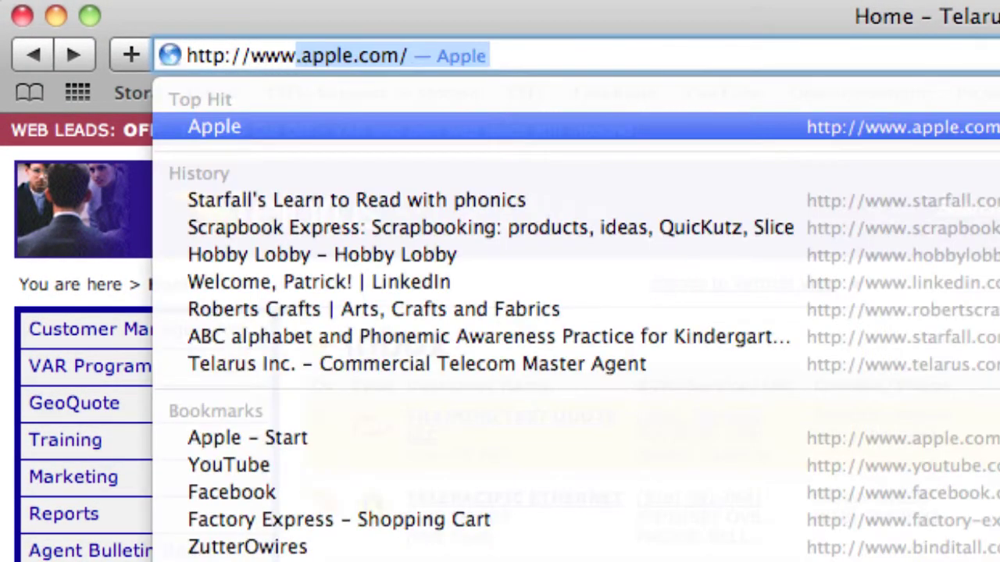
text(partn)
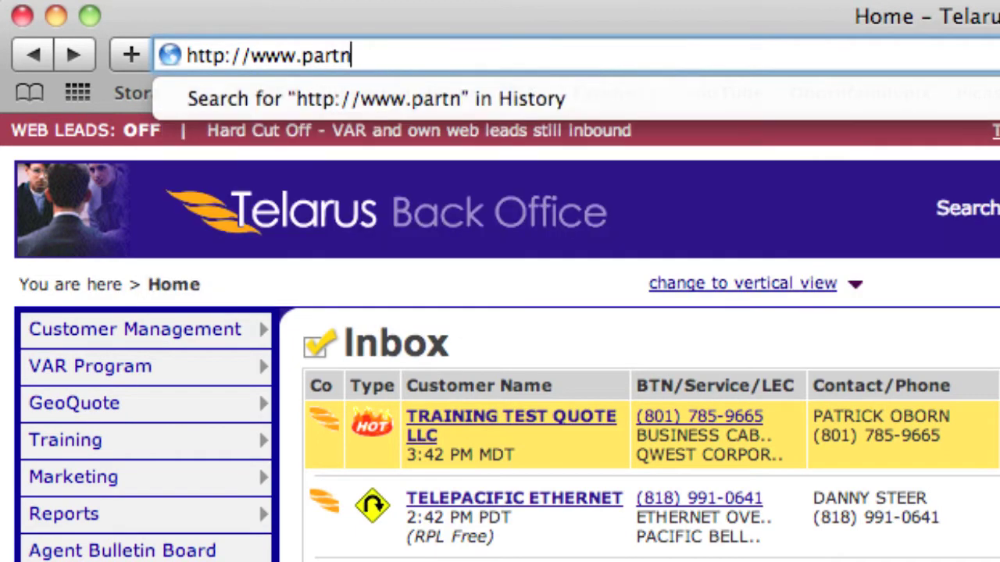
text(erbackoffice.com)
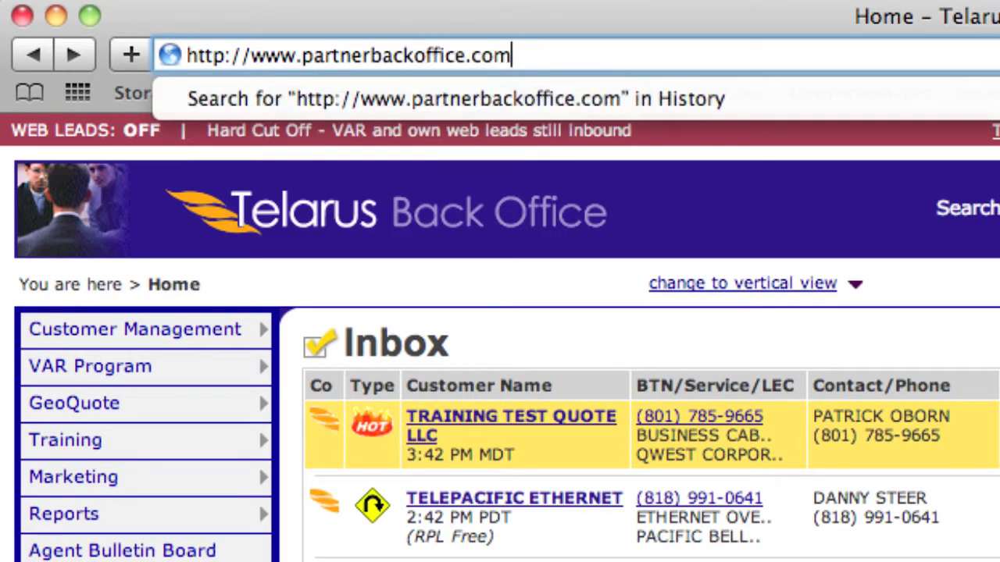
key(Return)
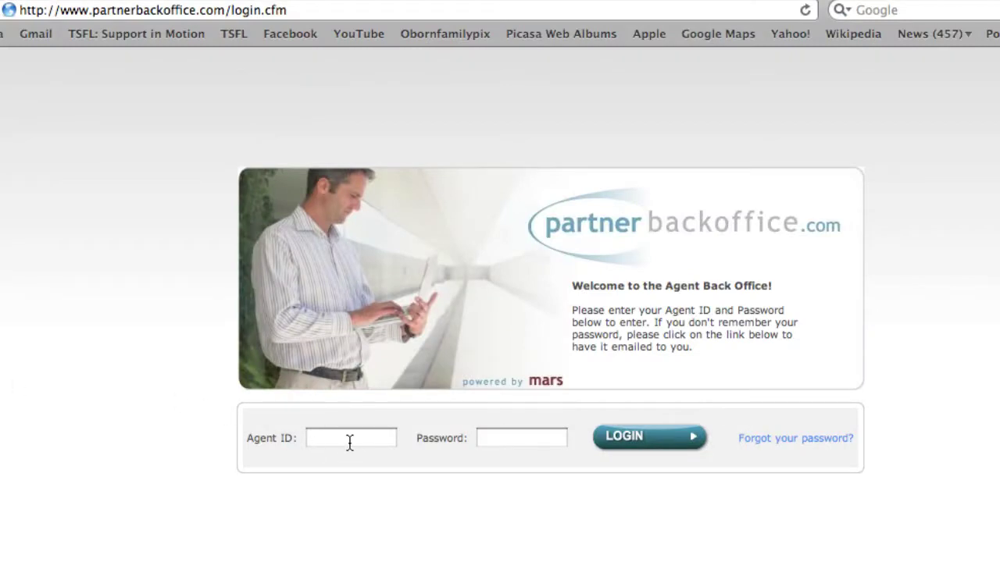
Log in with the agent ID closer and the account password
click(348, 442)
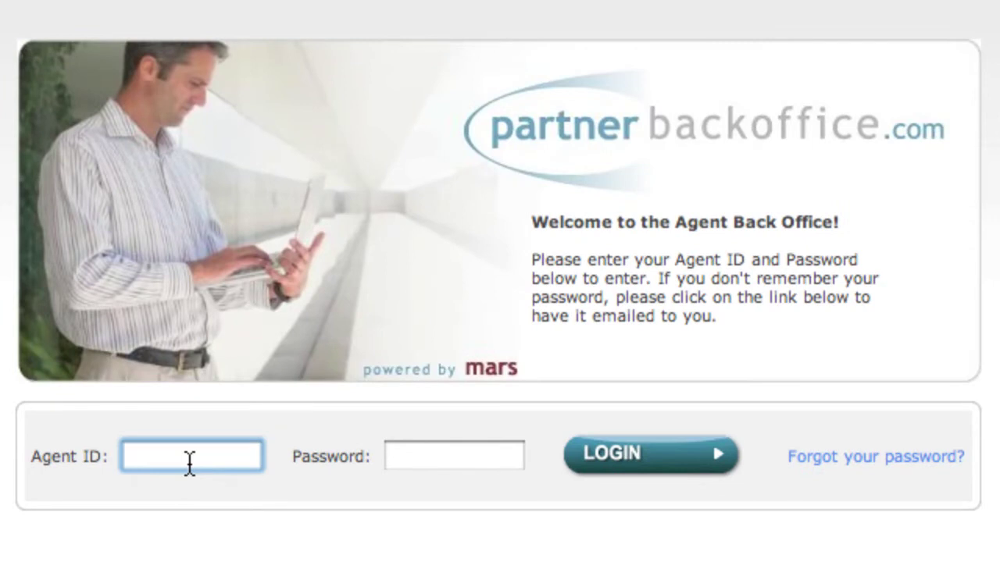
text(closer)
key(Tab)
text(••••••)
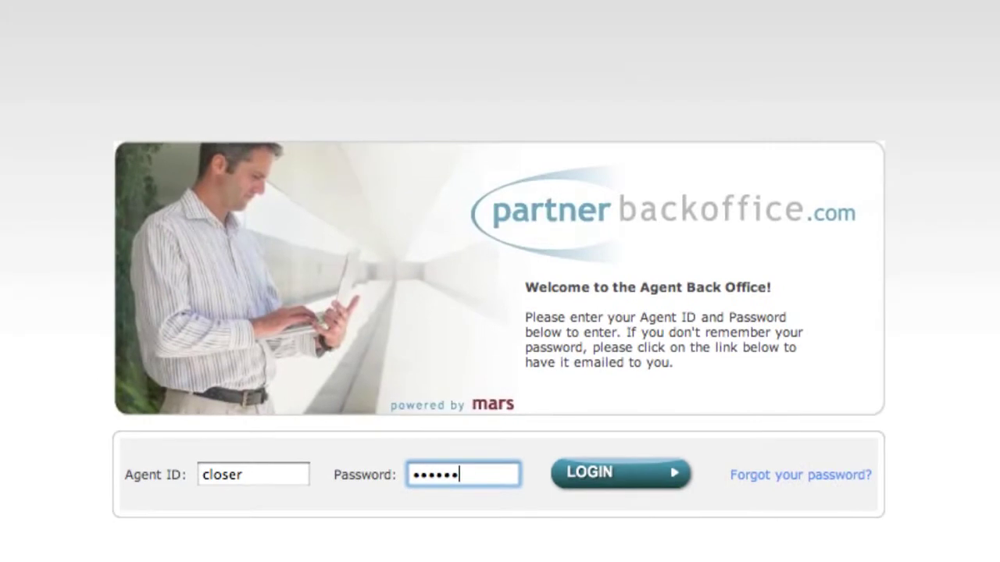
key(Return)
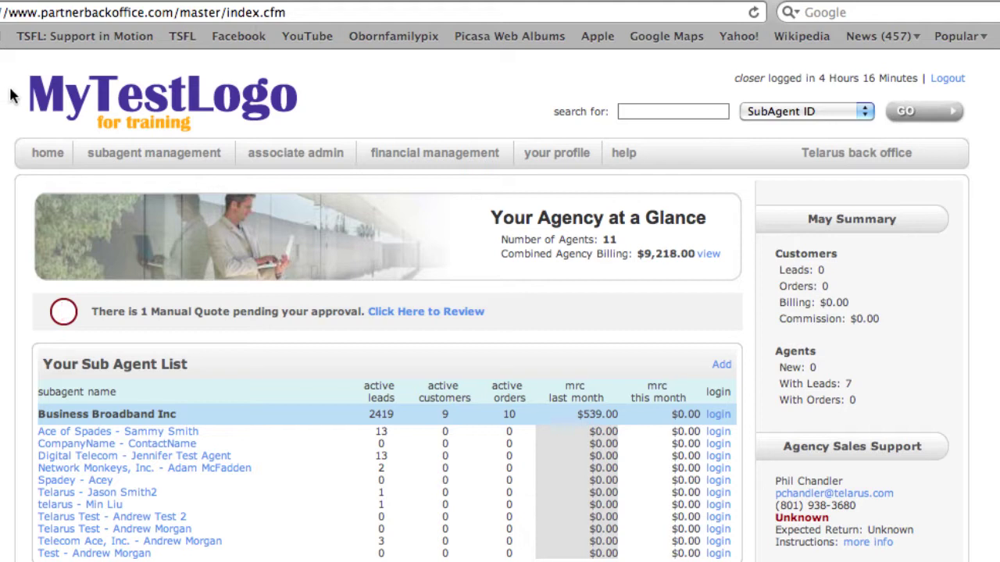
Open the master agent profile and start editing its logo customization
mouse_move(20, 92)
mouse_down()
mouse_move(331, 96)
mouse_move(33, 95)
mouse_up()
click(328, 94)
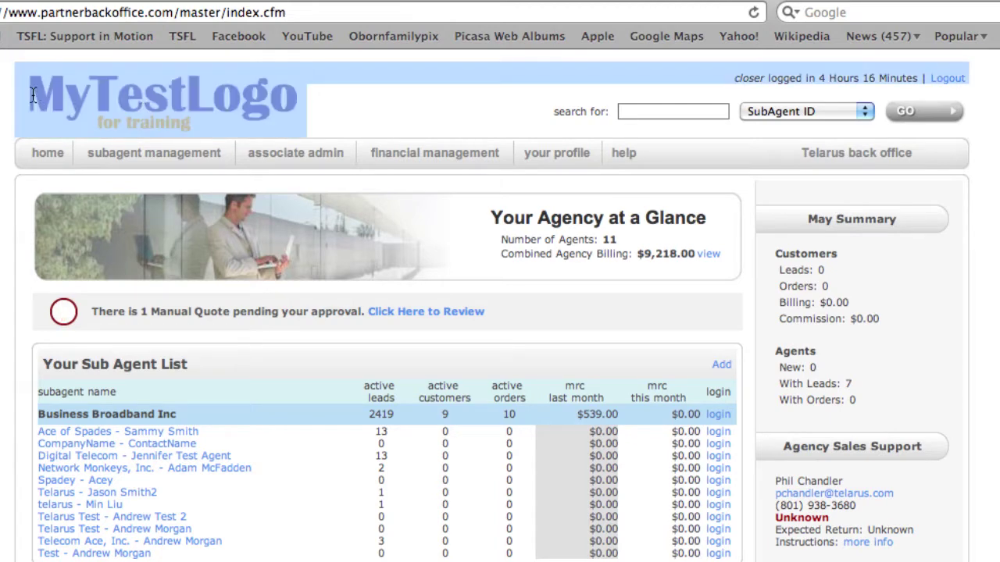
click(13, 96)
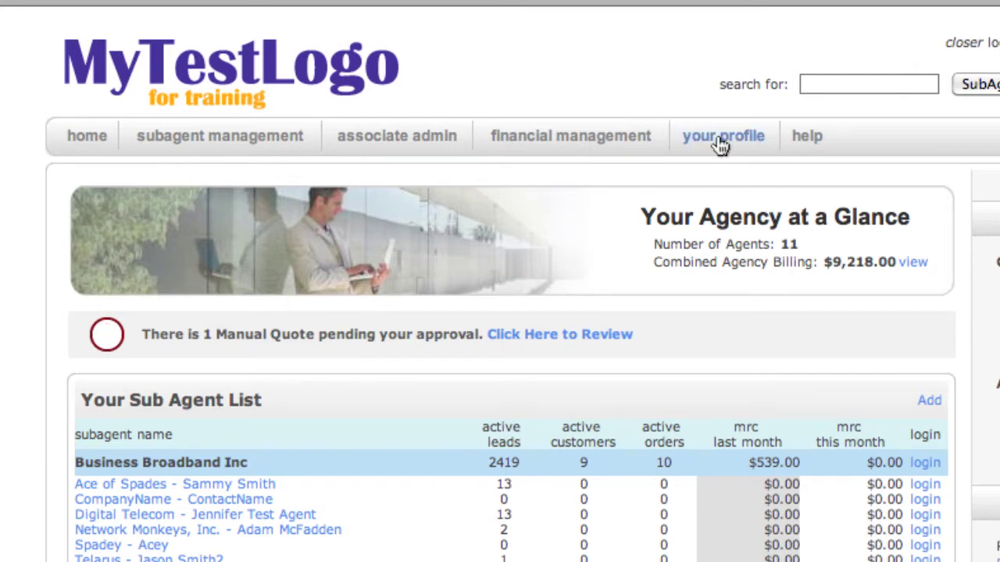
click(721, 141)
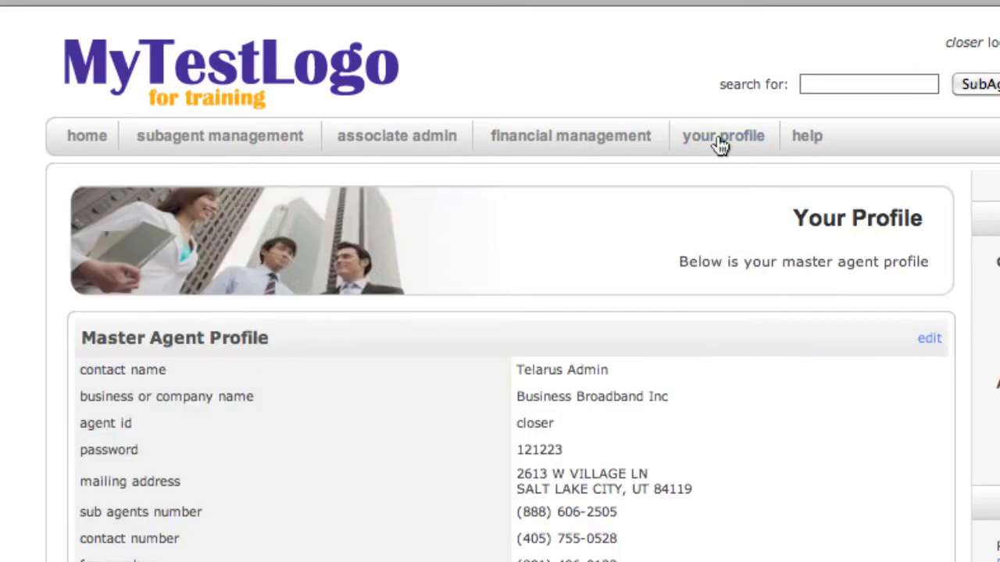
scroll(576, 214, down, 3)
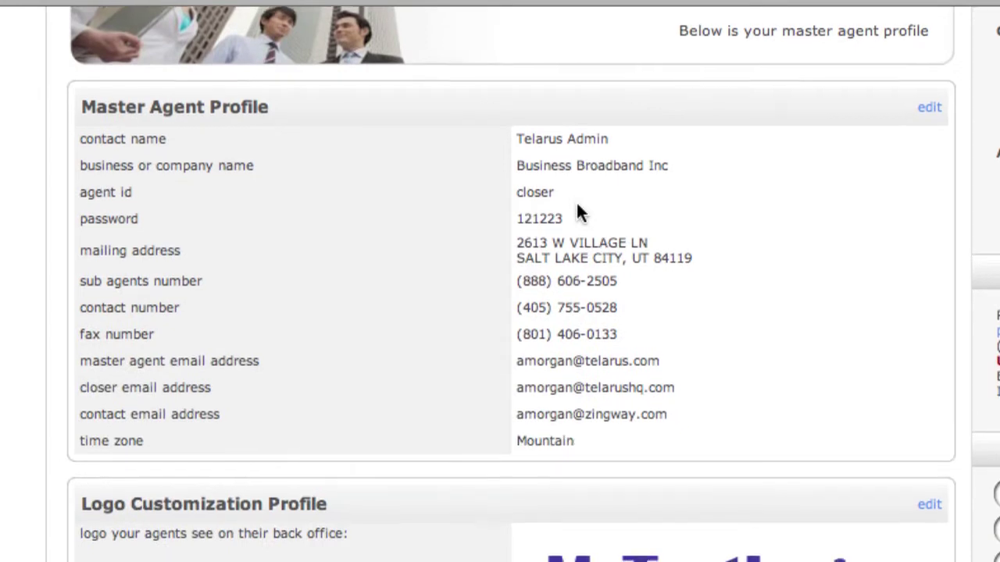
scroll(578, 212, down, 3)
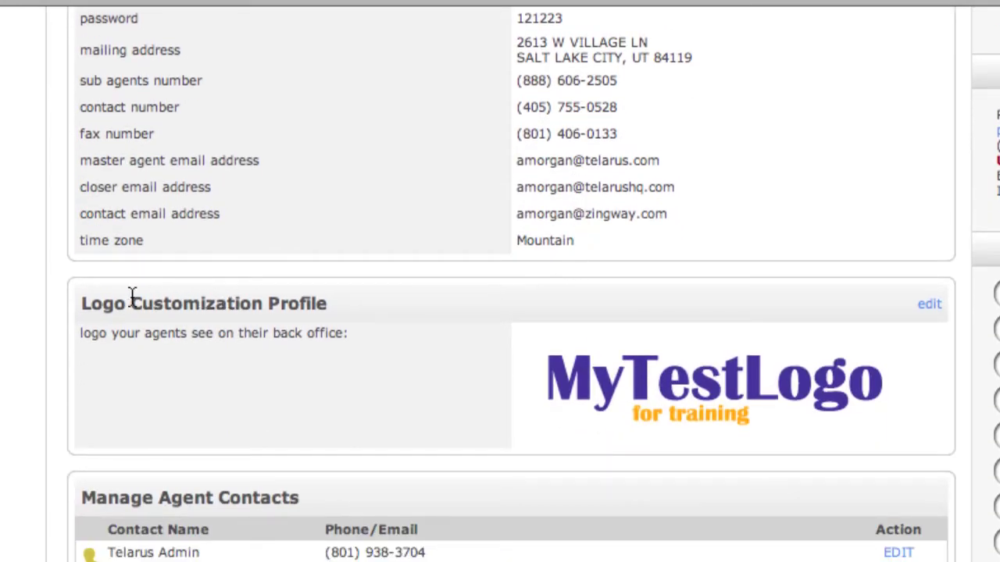
drag(131, 304, 352, 308)
click(372, 307)
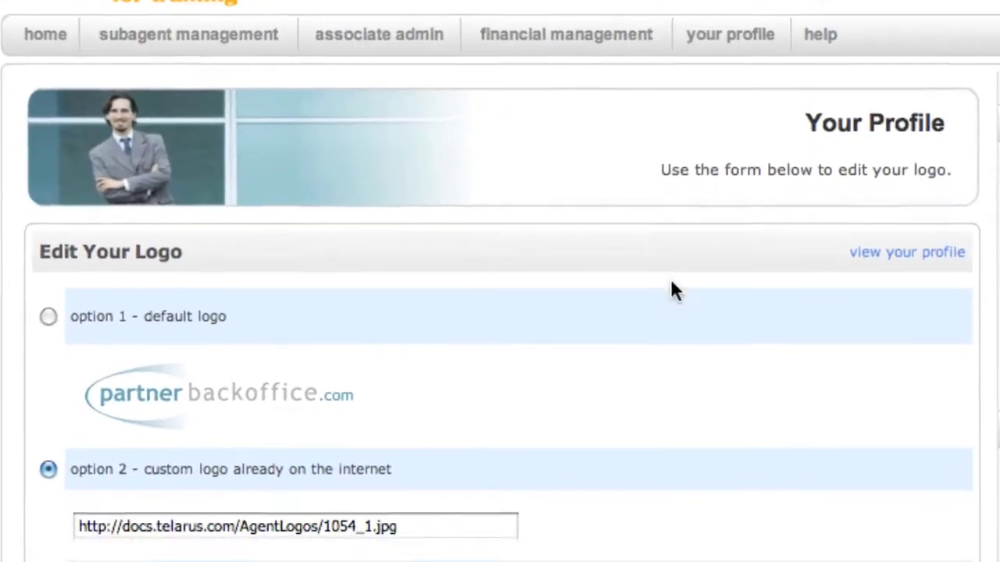
Review the three logo options and submit the form with option 2, the custom logo already on the internet
scroll(675, 290, down, 3)
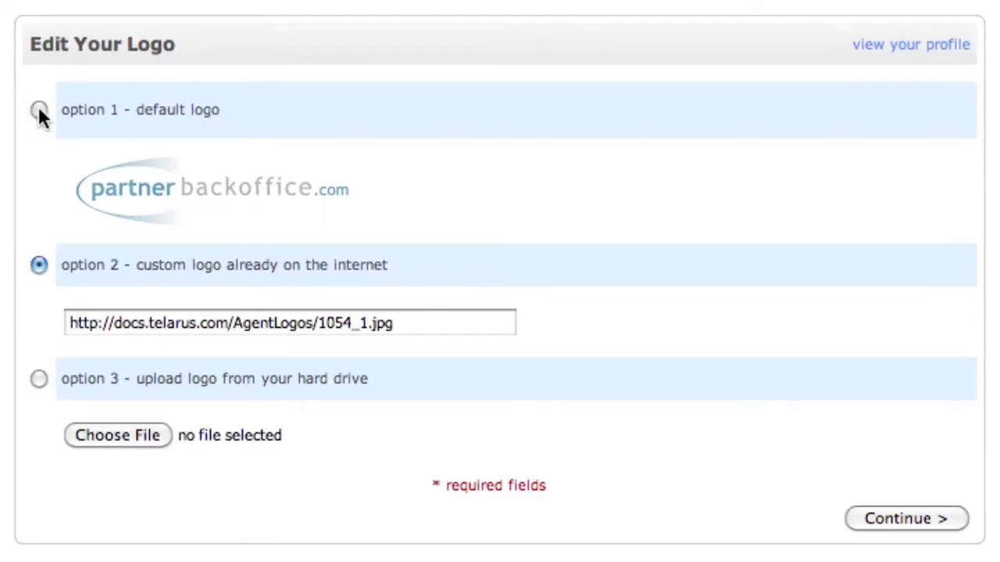
drag(353, 326, 163, 322)
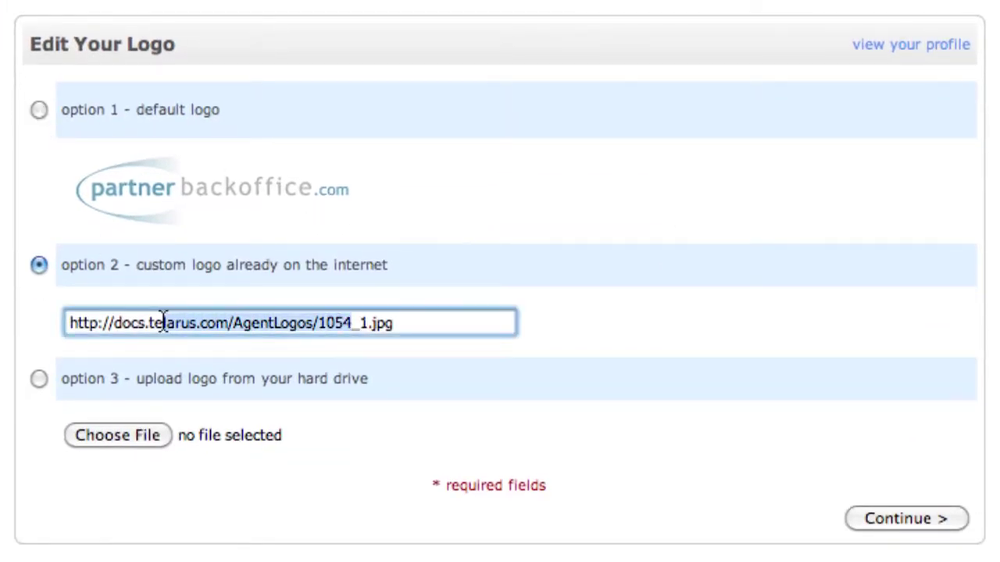
click(142, 322)
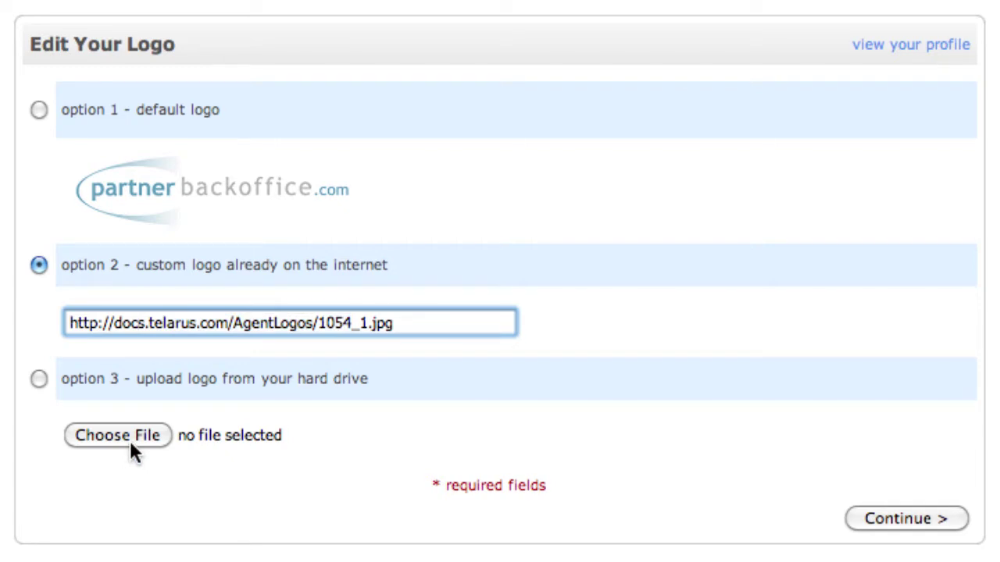
click(867, 518)
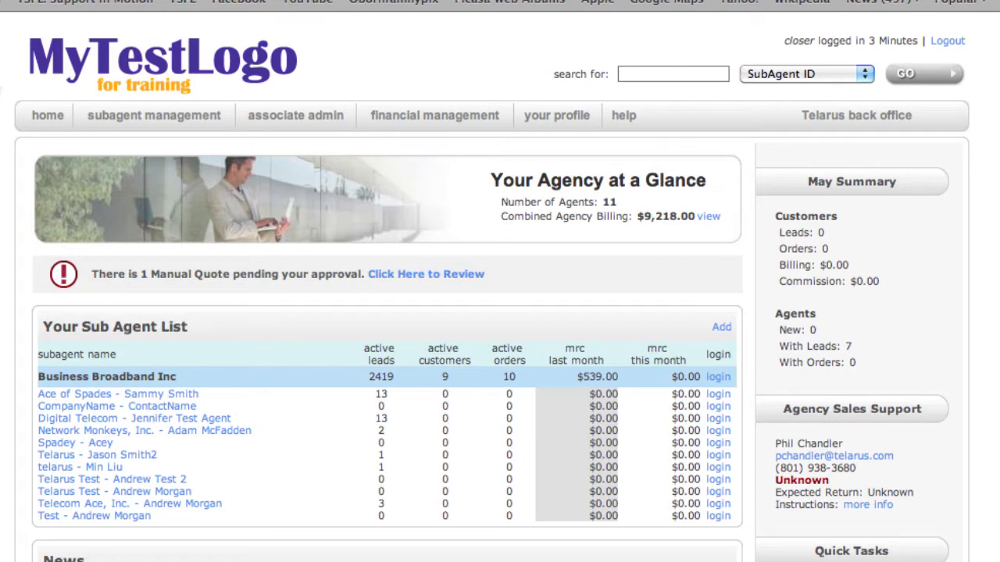
Open the form for adding a new subagent from the subagent management list
drag(138, 63, 364, 80)
click(364, 78)
click(115, 117)
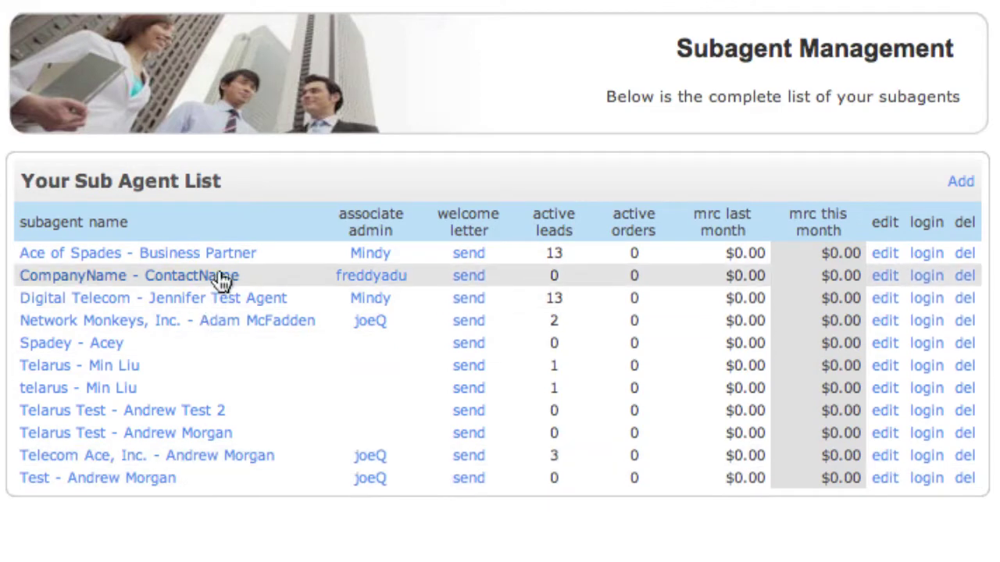
click(964, 182)
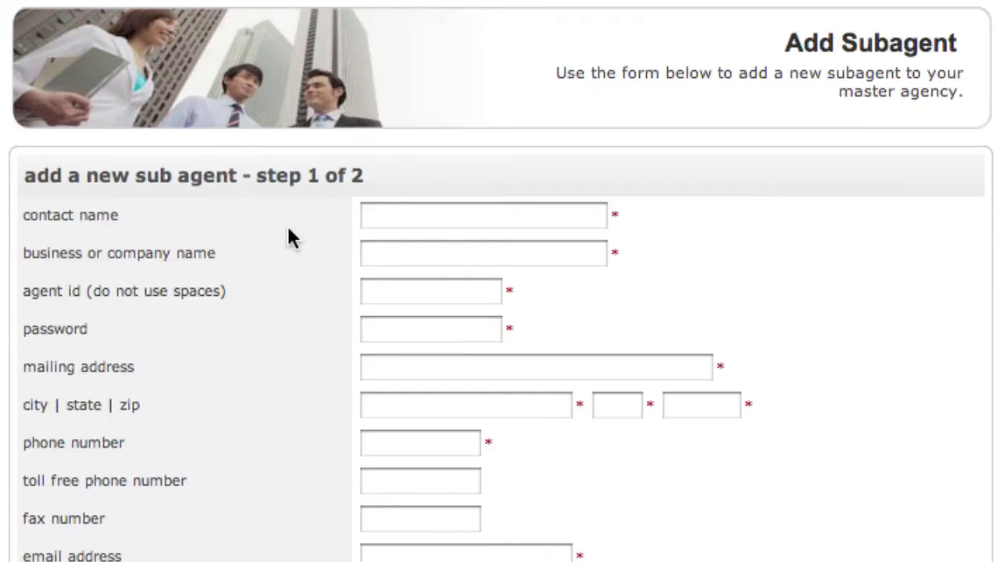
Fill in the new subagent's contact, company, agent ID, password, address, phone and e-mail fields with Mountain time zone, and continue to step 2
click(453, 223)
scroll(454, 222, down, 3)
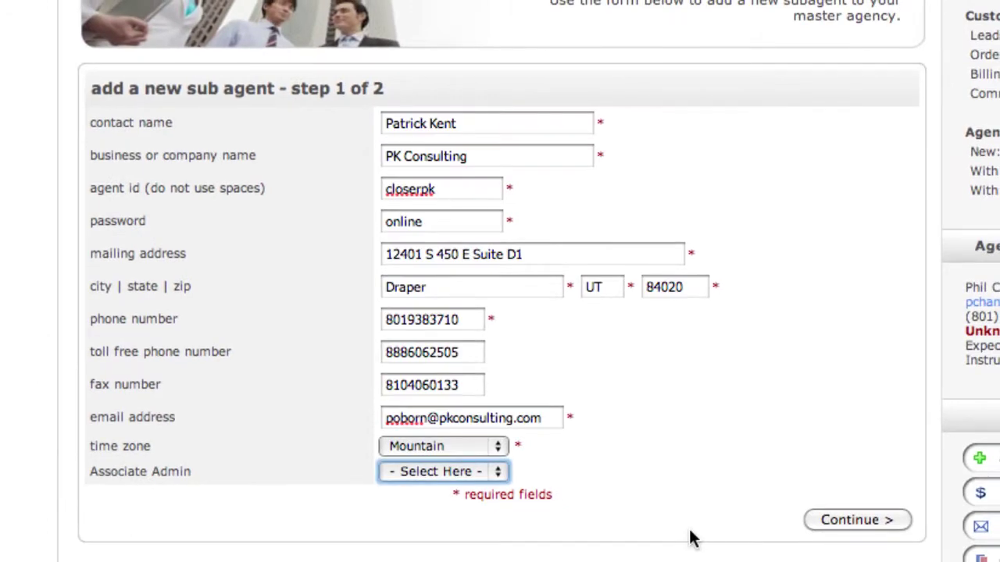
click(877, 529)
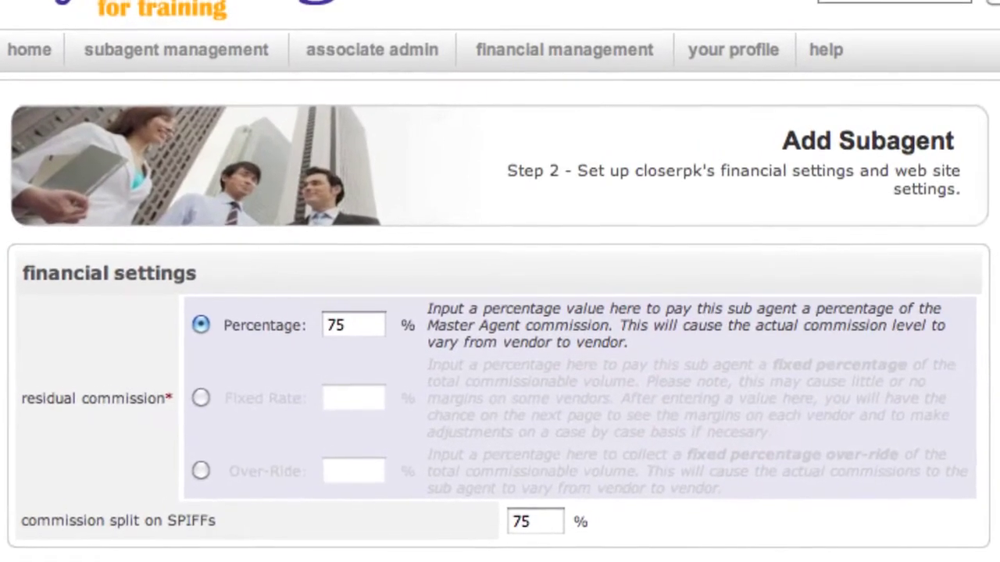
Try the Fixed Rate option for the residual commission, and an Over-Ride of 3%
scroll(691, 551, down, 5)
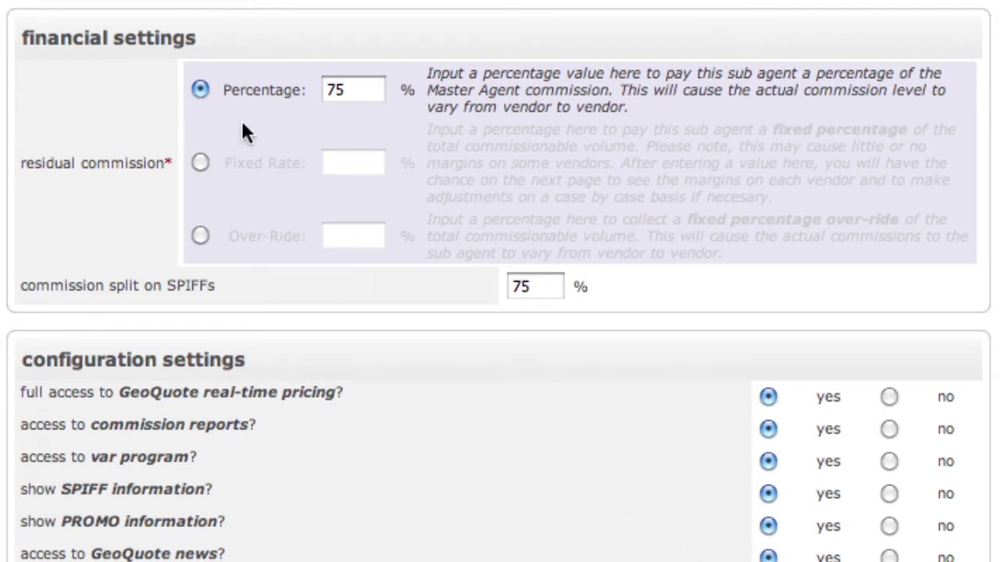
double_click(356, 92)
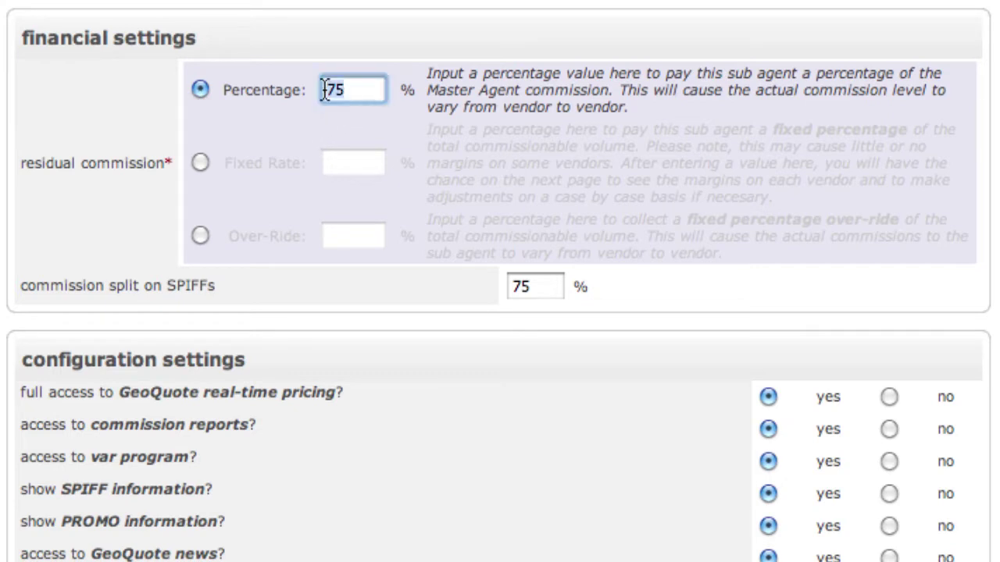
click(199, 162)
click(367, 170)
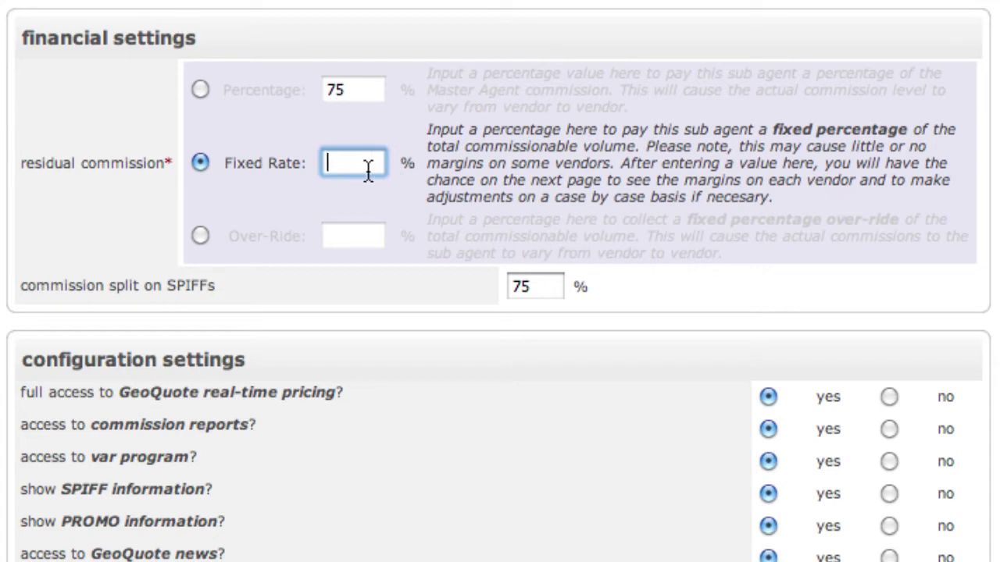
click(261, 250)
text(3)
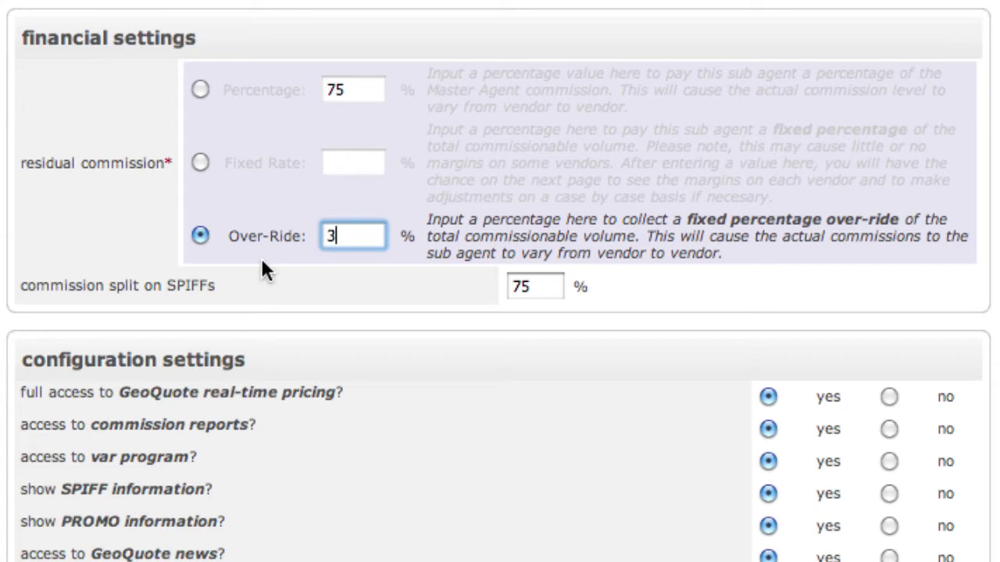
Check the commission split on SPIFFs and set the residual commission to the Percentage option at 75%
drag(98, 285, 196, 286)
click(201, 287)
click(528, 287)
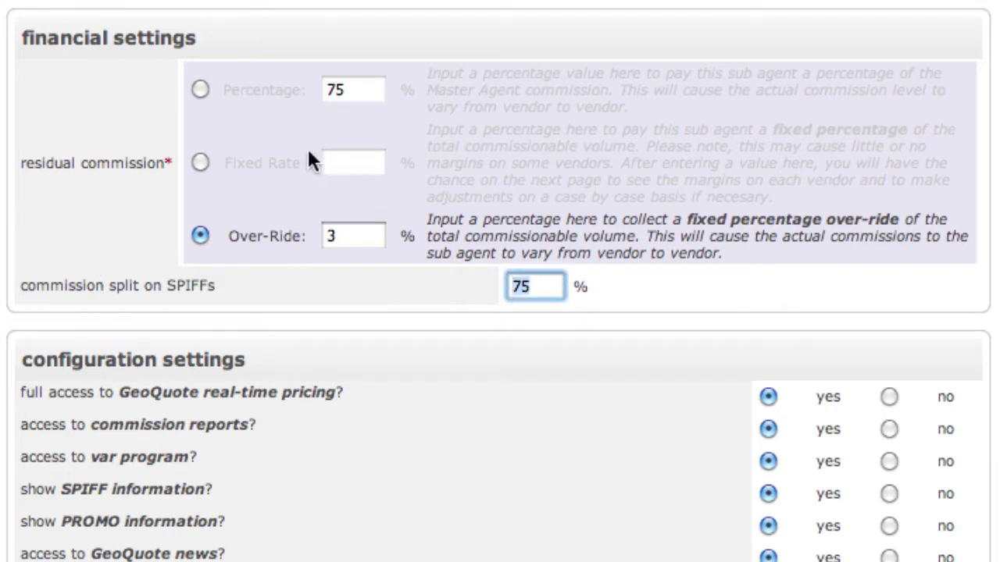
click(202, 86)
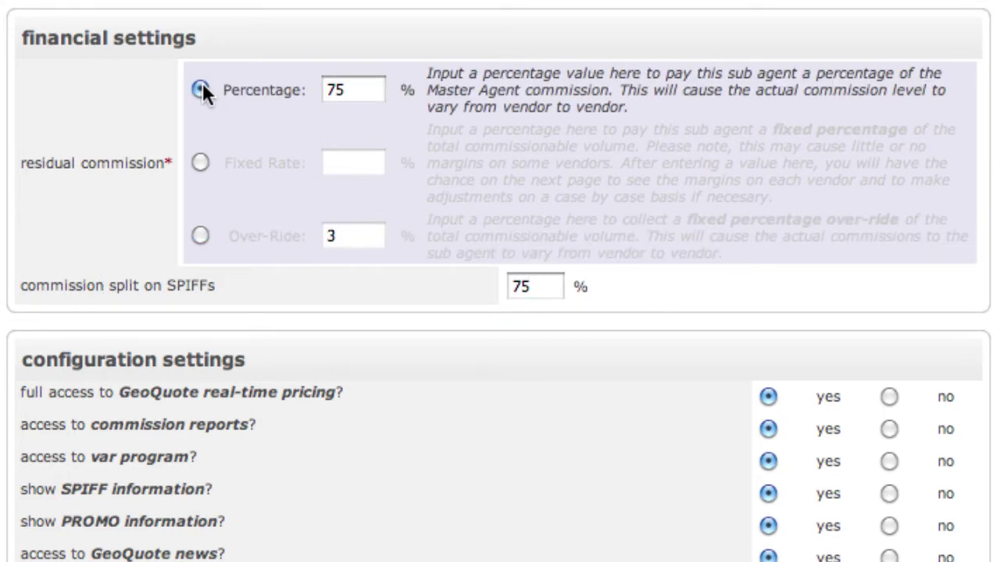
click(322, 89)
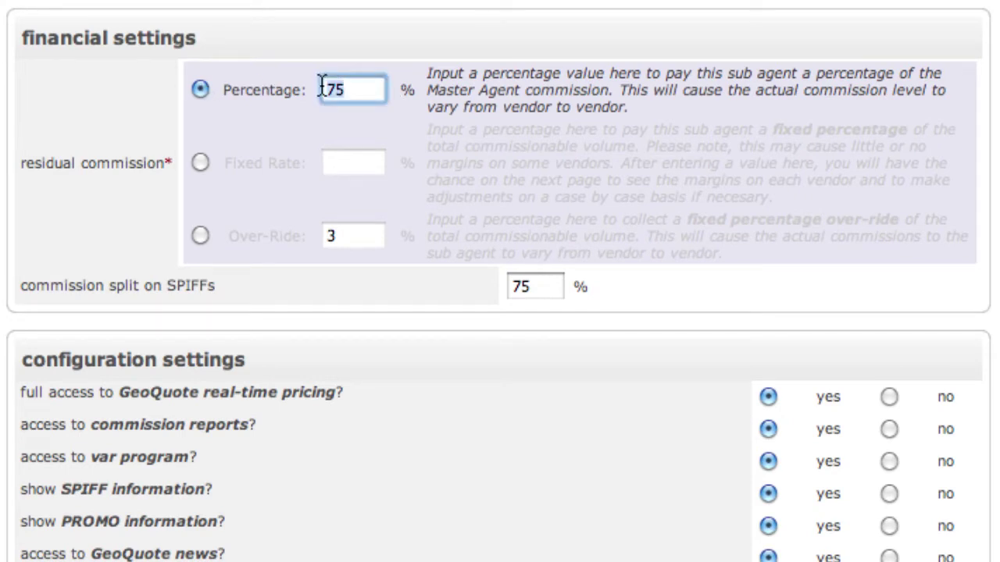
double_click(321, 89)
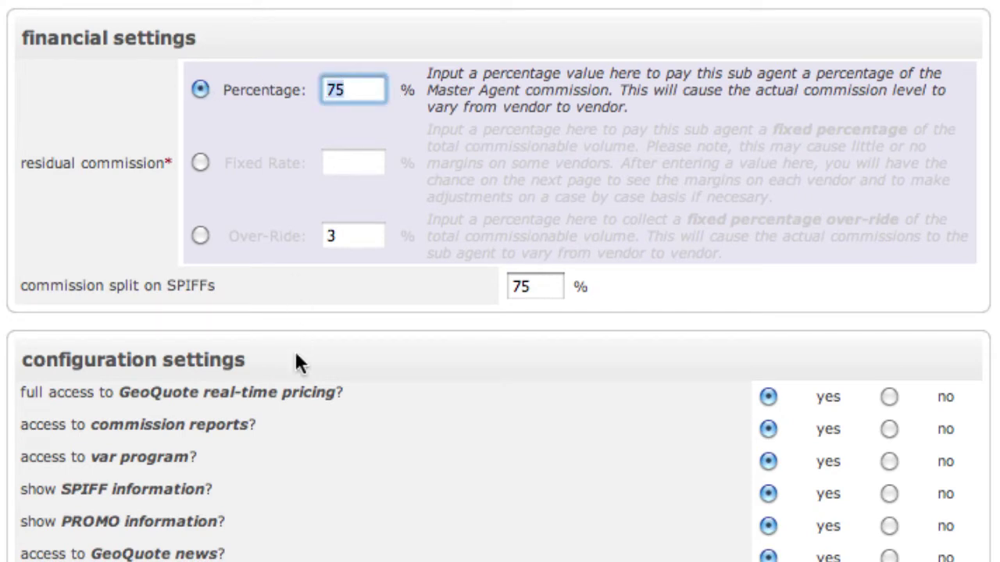
Review the SPIFF commission split and the configuration settings from GeoQuote real-time pricing through the GeoQuote xml plugin
click(525, 288)
click(463, 286)
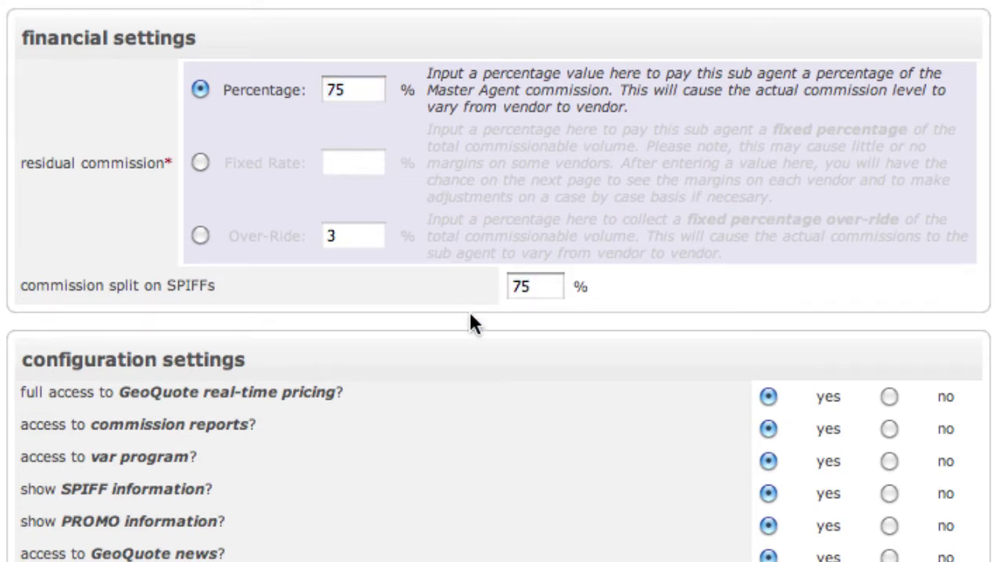
scroll(471, 320, down, 5)
scroll(469, 322, down, 1)
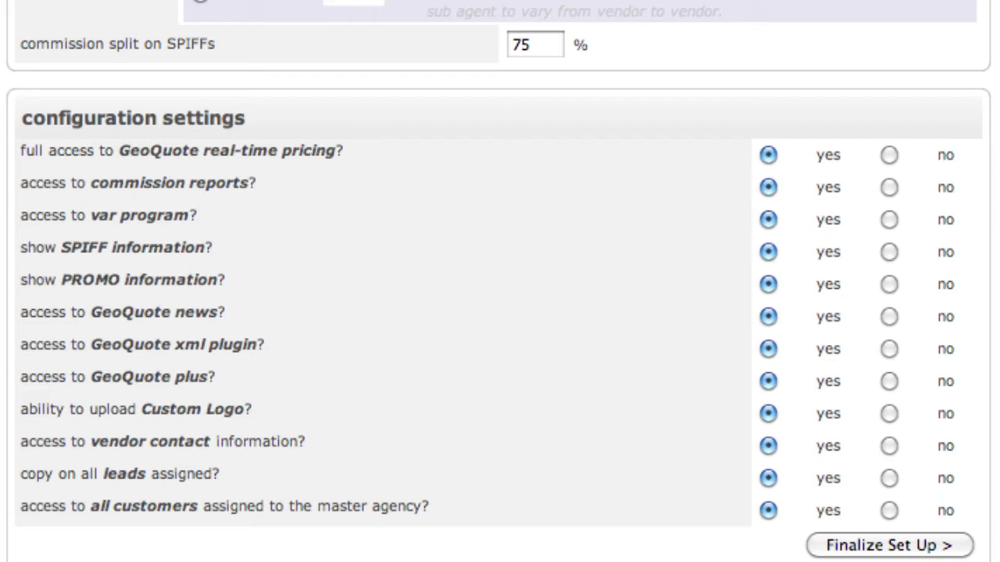
drag(30, 156, 345, 162)
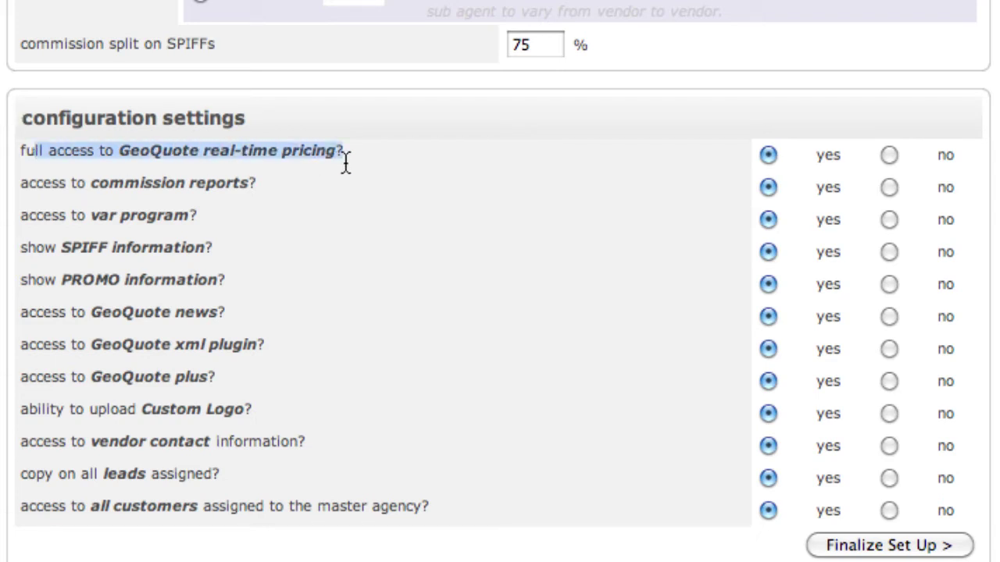
click(351, 154)
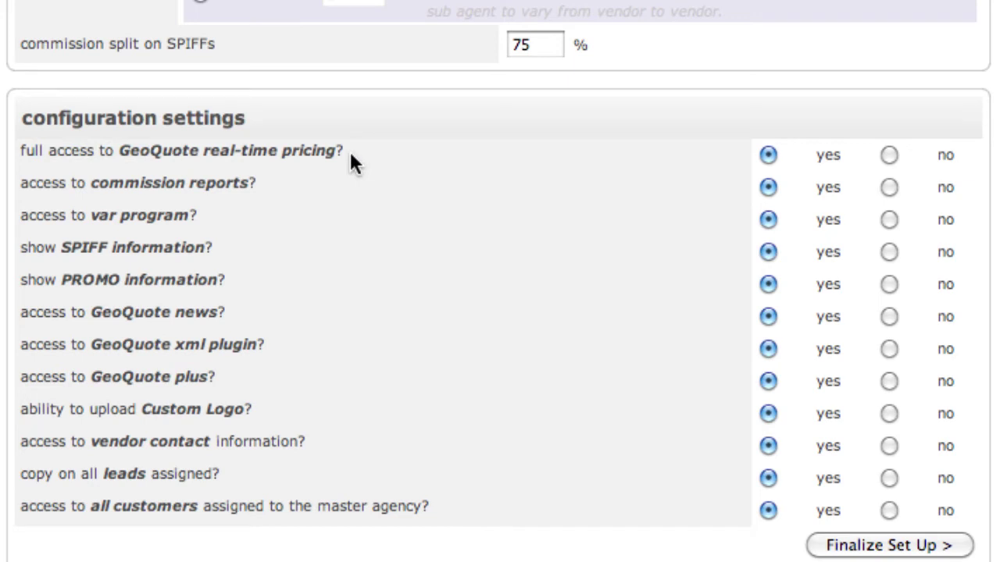
drag(344, 151, 118, 152)
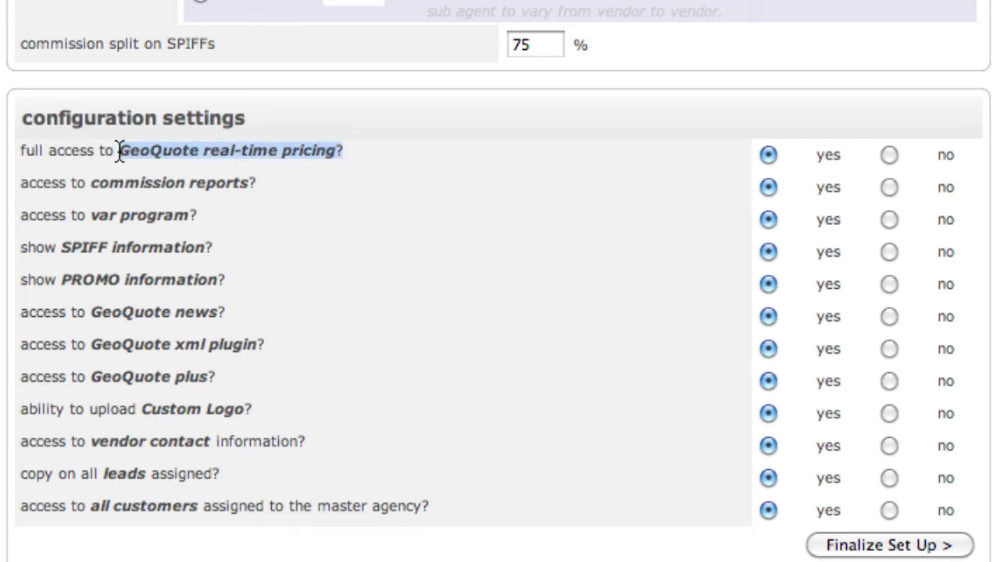
drag(99, 185, 233, 186)
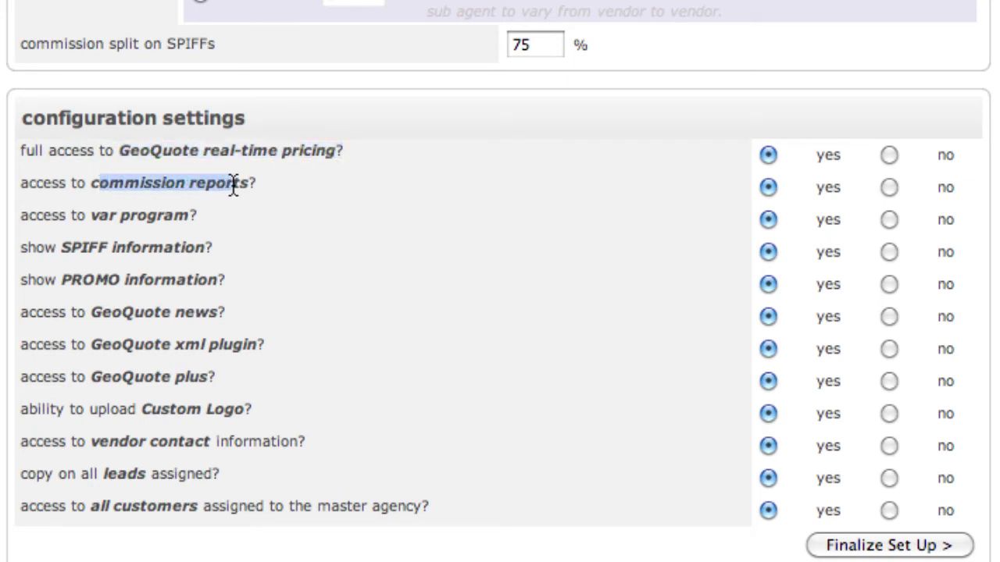
drag(91, 217, 192, 223)
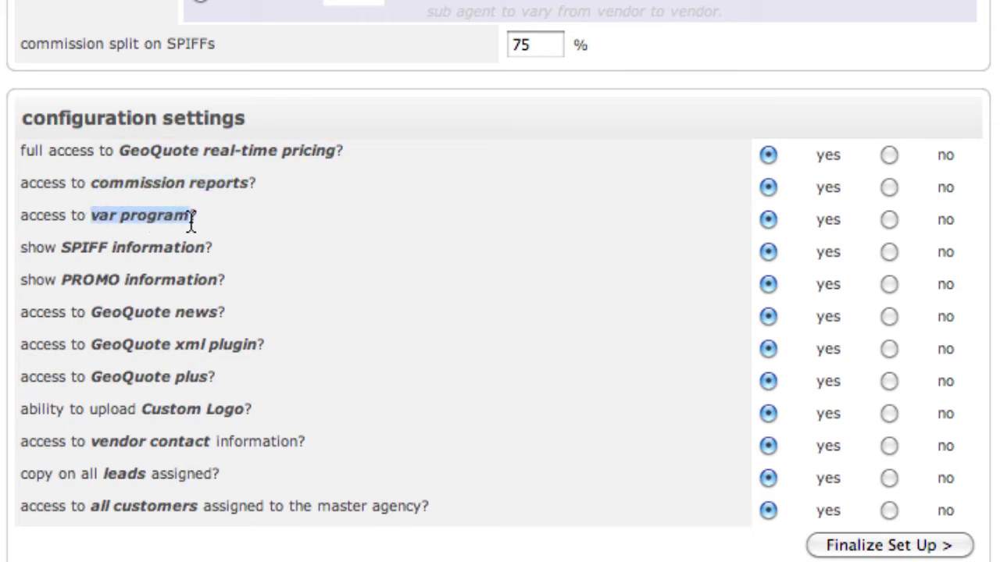
drag(57, 248, 206, 253)
drag(62, 280, 215, 281)
drag(91, 312, 261, 310)
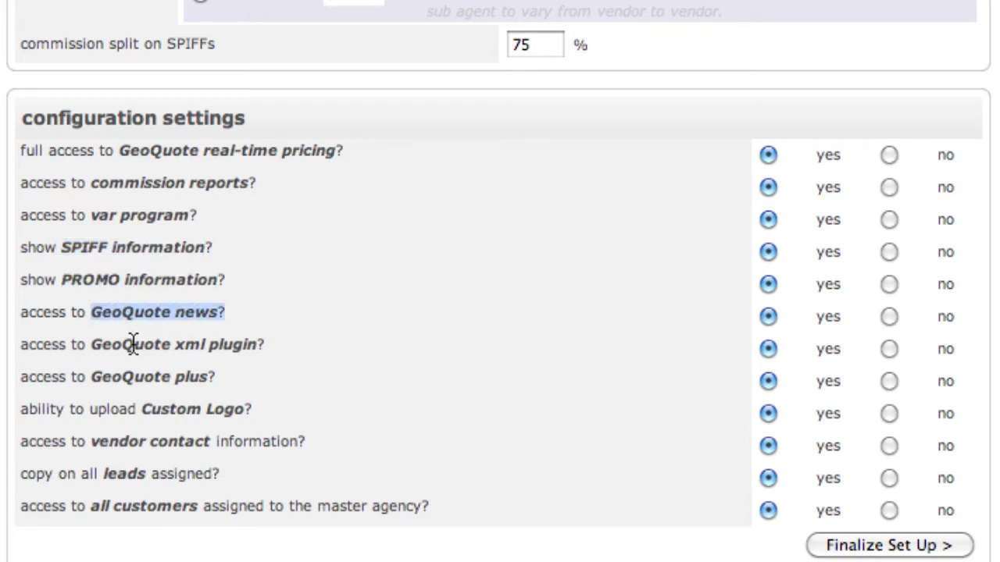
drag(91, 345, 255, 347)
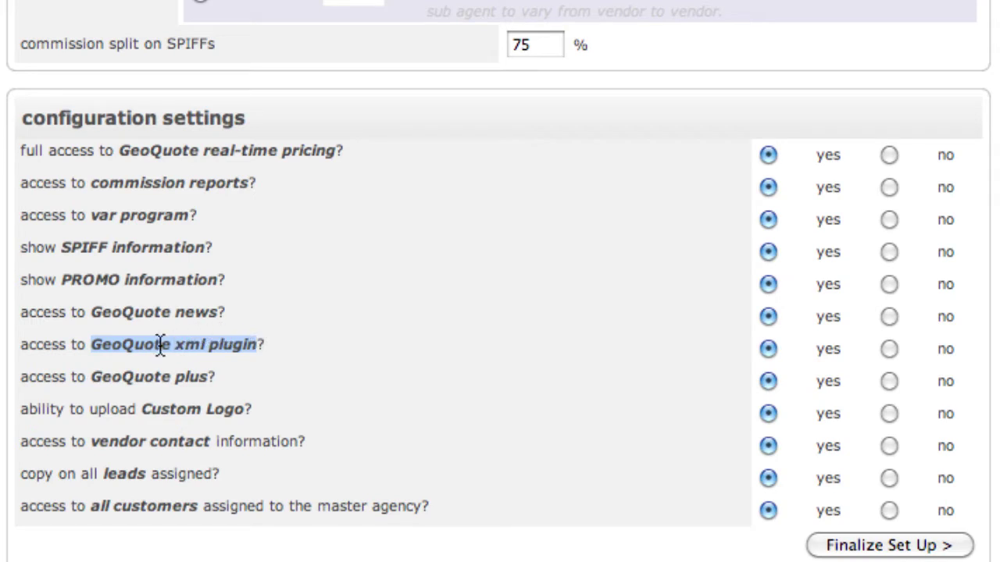
Examine the configuration settings for custom logo upload, vendor contact information, copies of assigned leads and access to all customers
drag(93, 409, 237, 418)
click(219, 416)
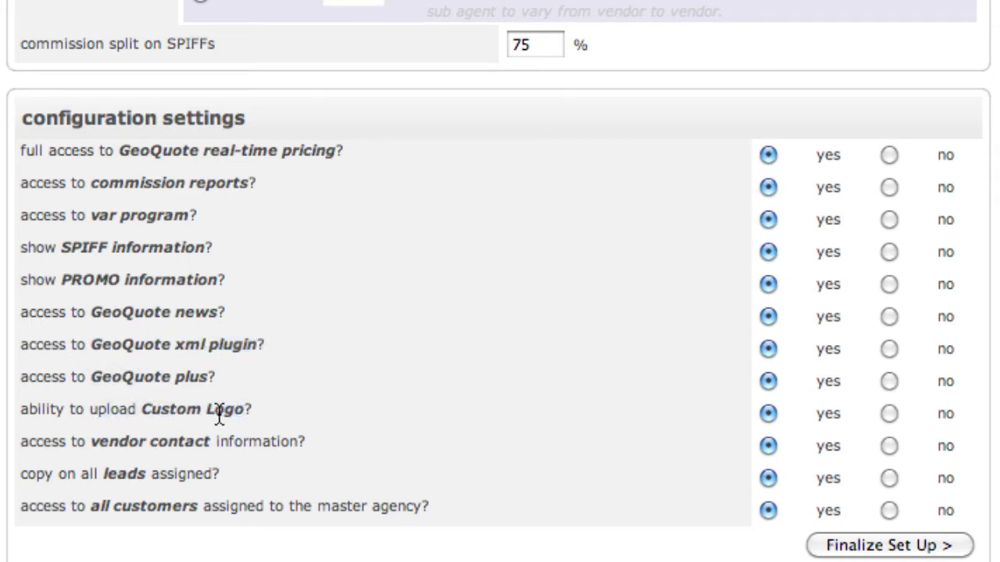
drag(72, 443, 263, 442)
click(268, 440)
drag(80, 475, 190, 482)
click(199, 482)
drag(45, 508, 328, 506)
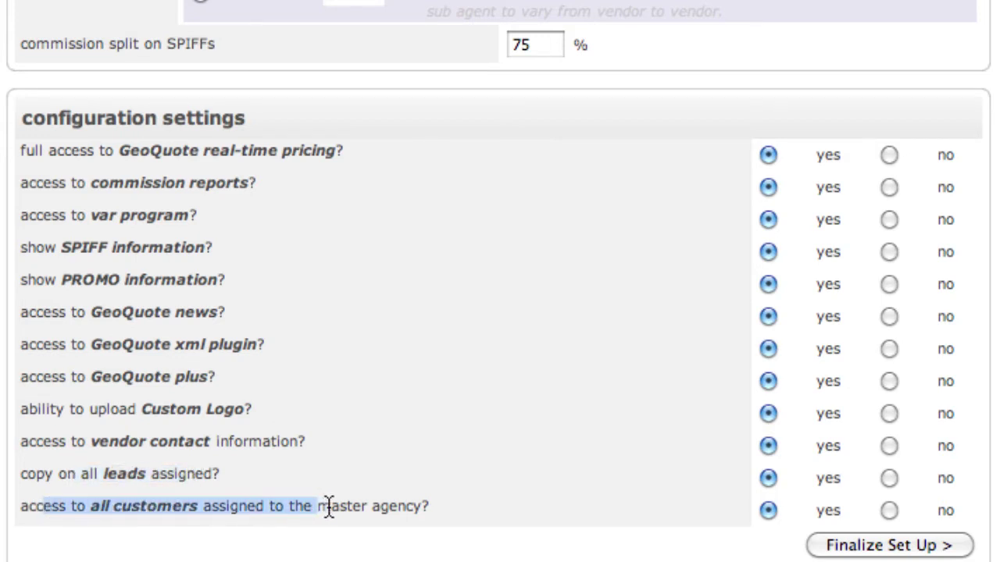
click(354, 506)
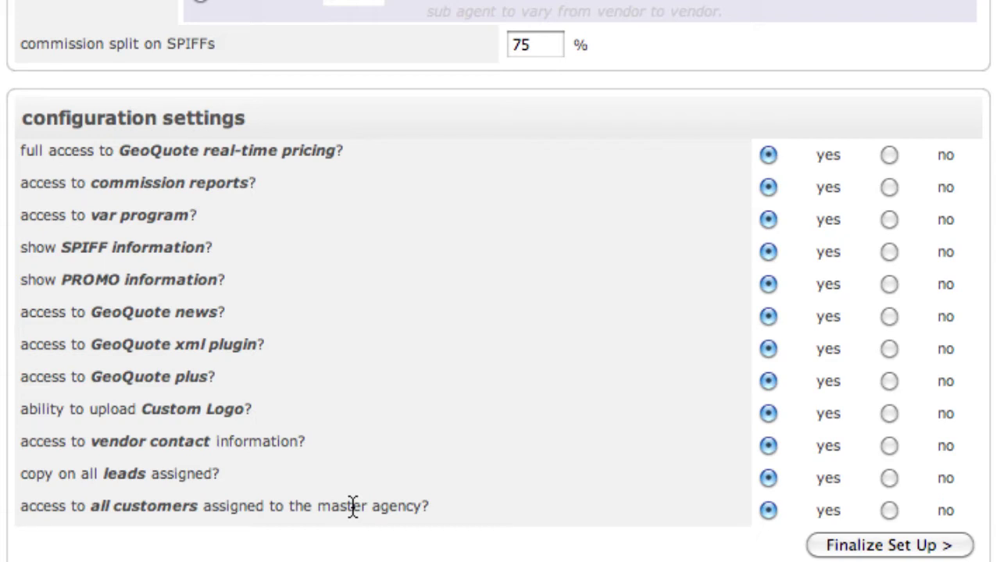
drag(353, 506, 407, 509)
click(55, 506)
click(406, 509)
Deny all-customers access, lead copies, custom logo upload and GeoQuote plus for the new subagent, and finalize the setup
click(890, 511)
click(890, 477)
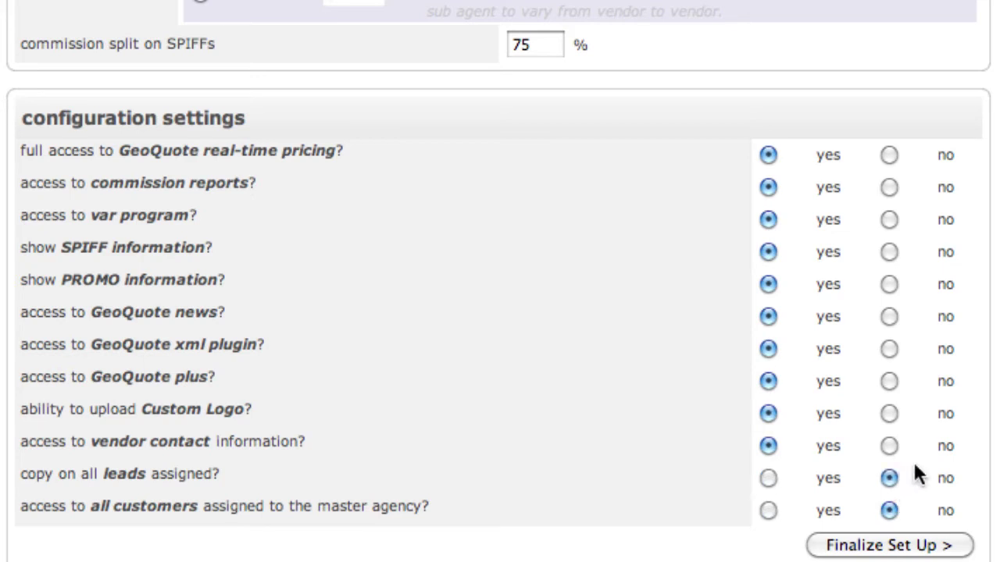
click(889, 414)
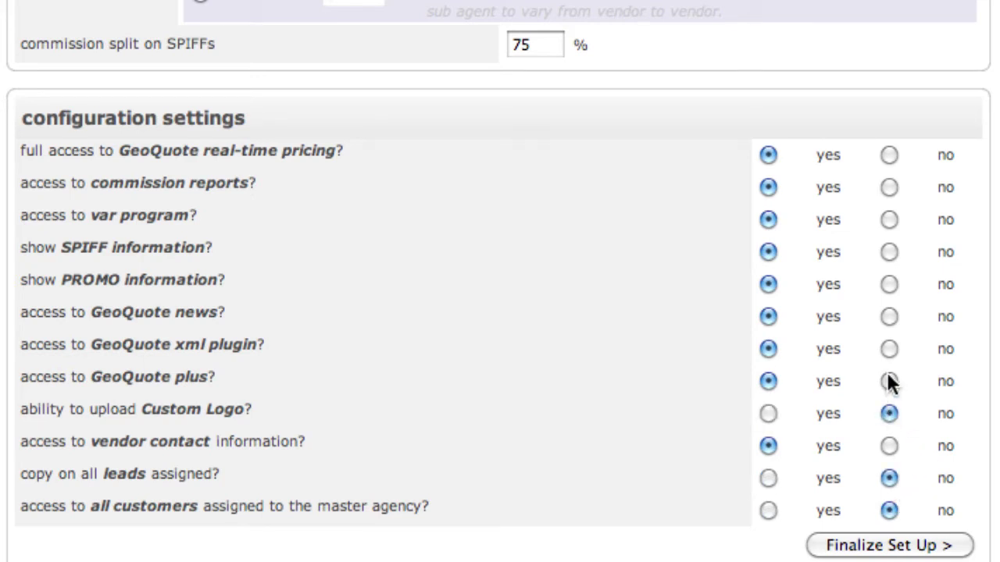
click(889, 381)
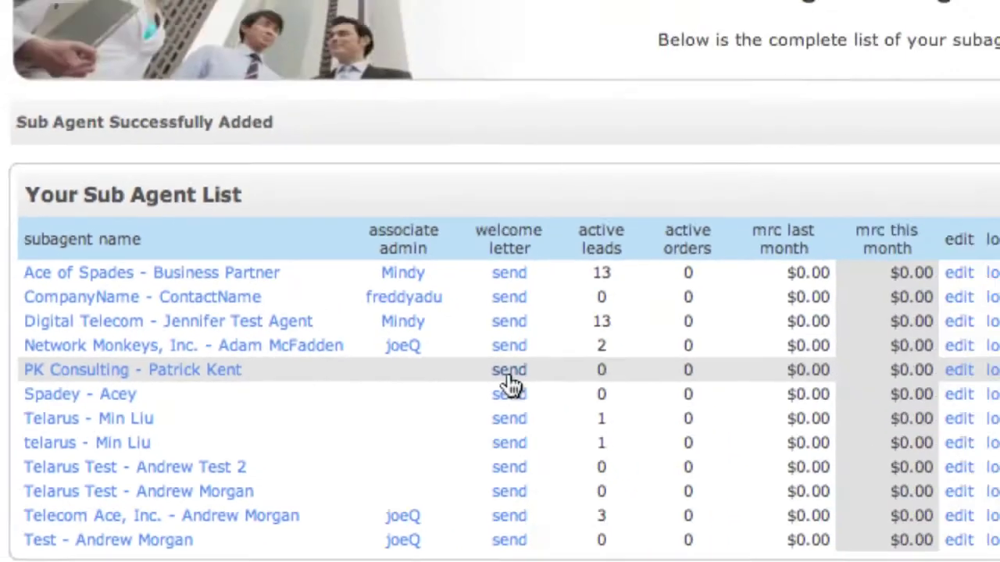
Send the welcome letter to the PK Consulting subagent after reviewing its send time, recipient, cc, subject and message
click(677, 297)
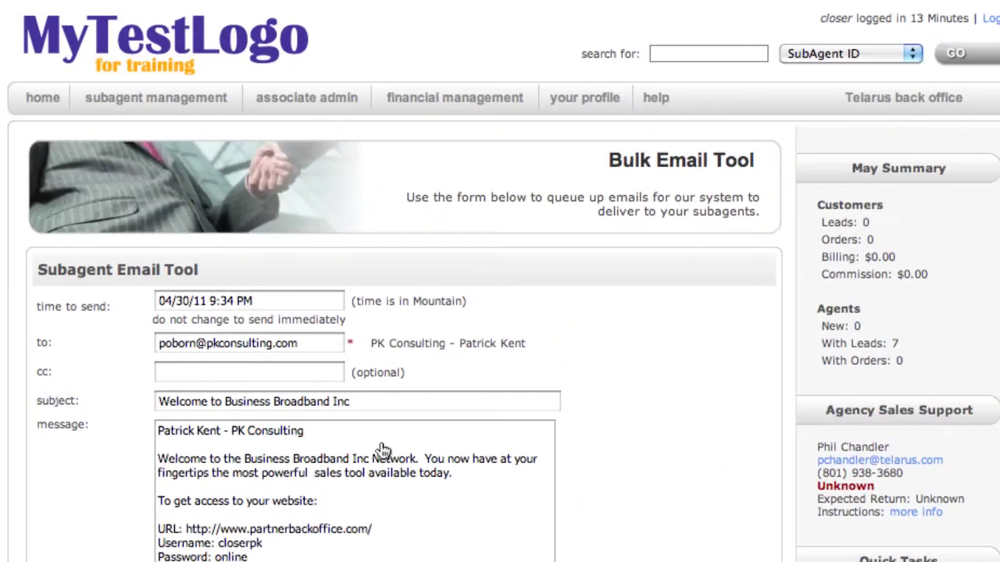
scroll(696, 451, down, 5)
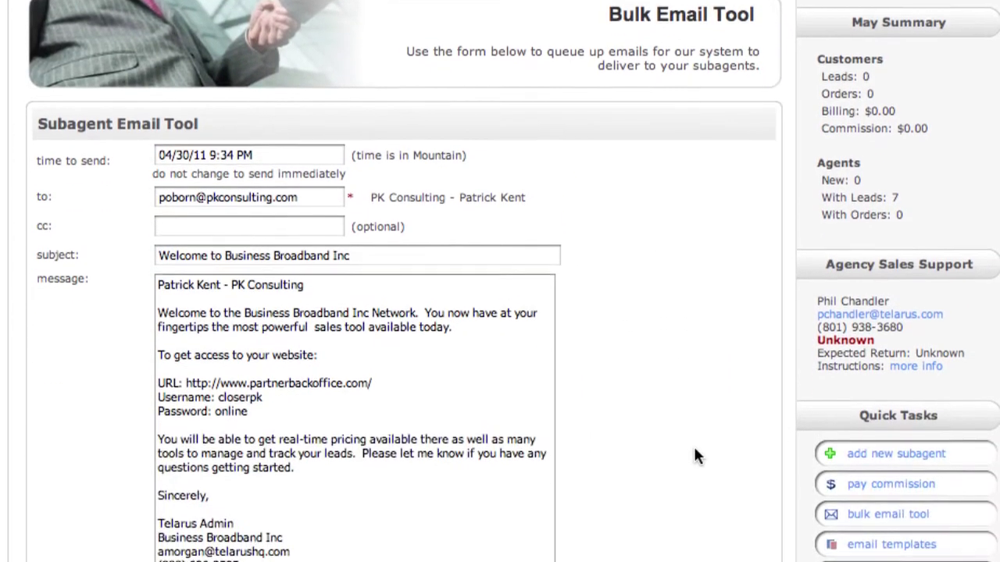
drag(274, 117, 160, 117)
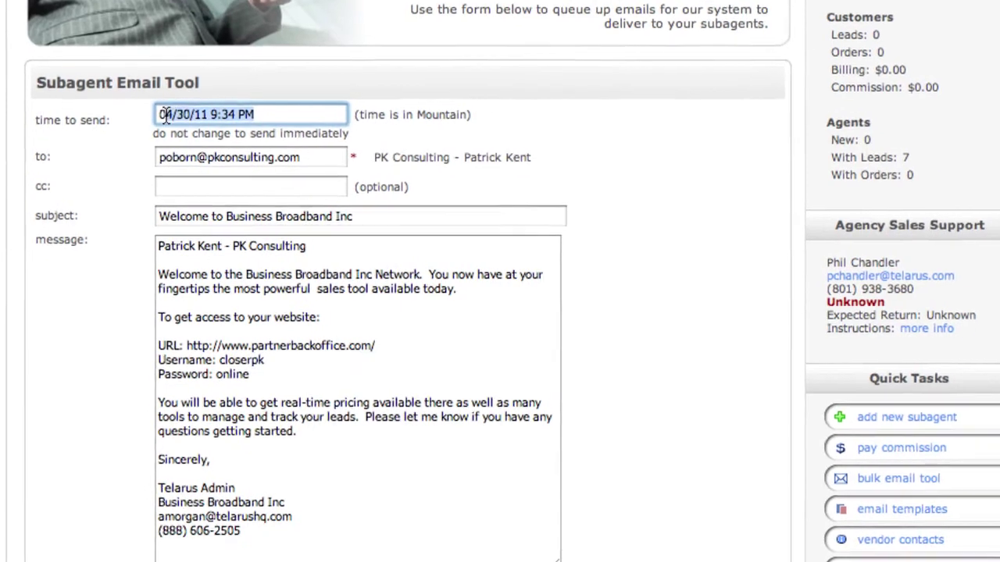
drag(380, 140, 175, 129)
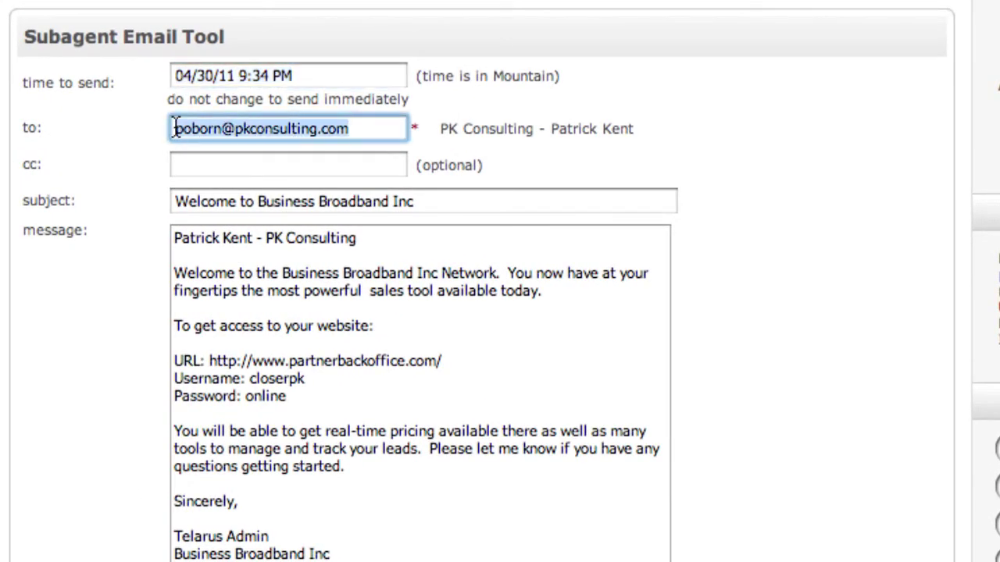
click(199, 162)
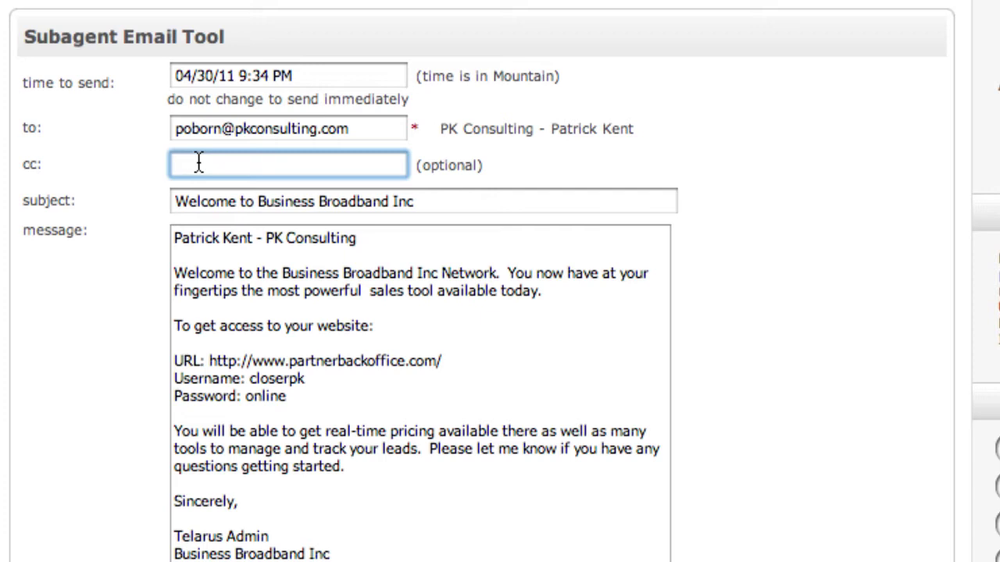
drag(442, 203, 147, 197)
click(257, 271)
drag(236, 256, 368, 559)
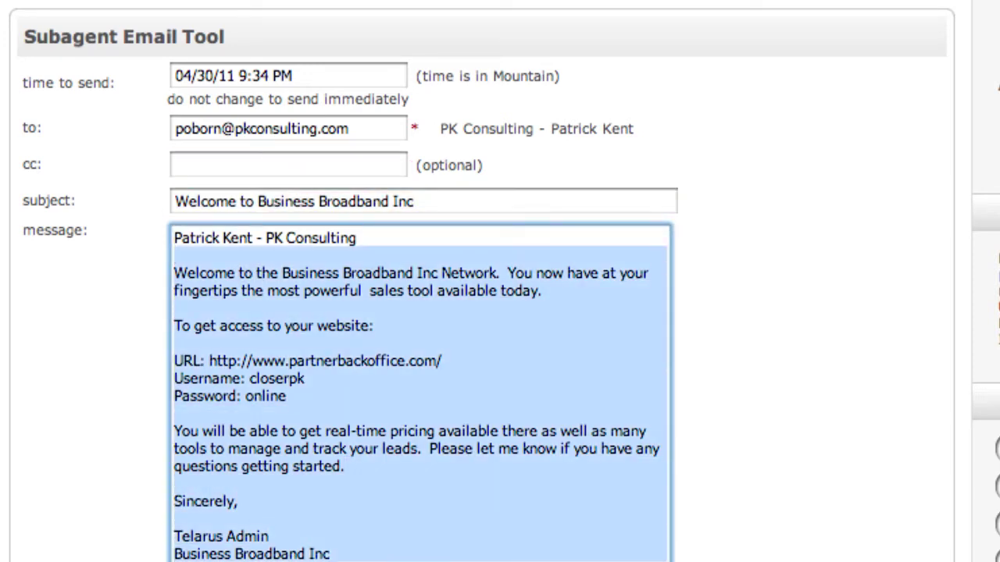
click(469, 538)
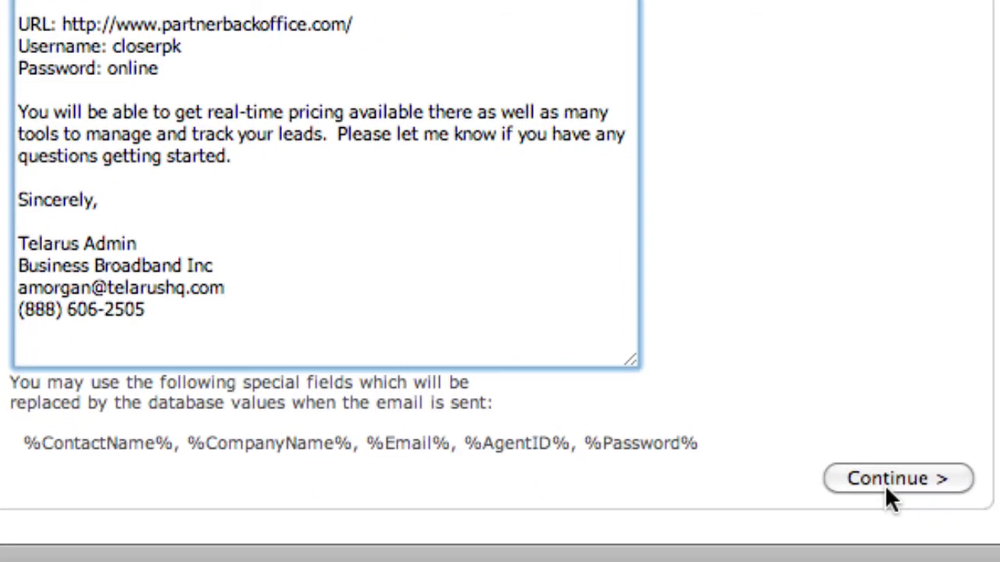
click(886, 489)
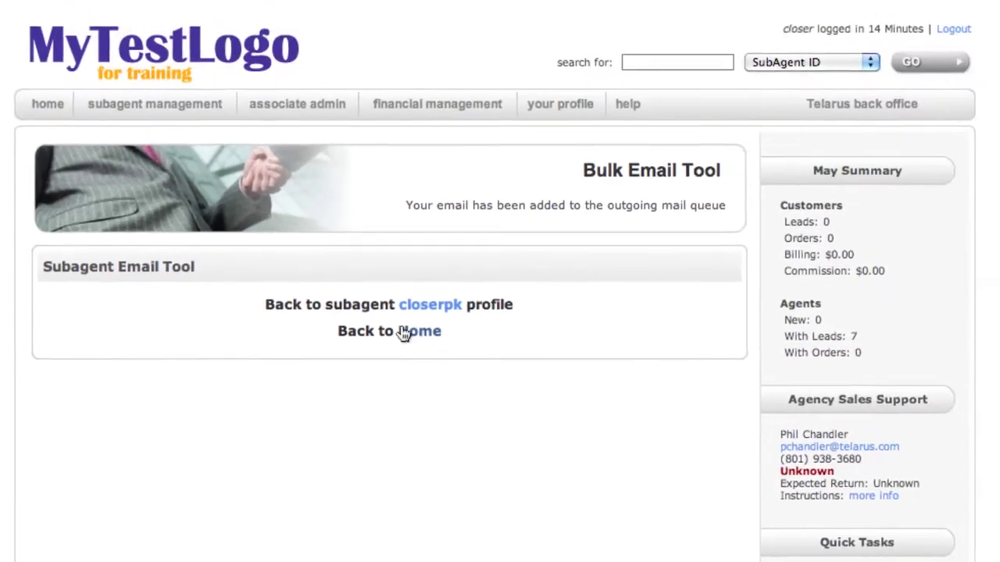
Return to the home page and examine the notice about manual quotes pending approval
click(401, 333)
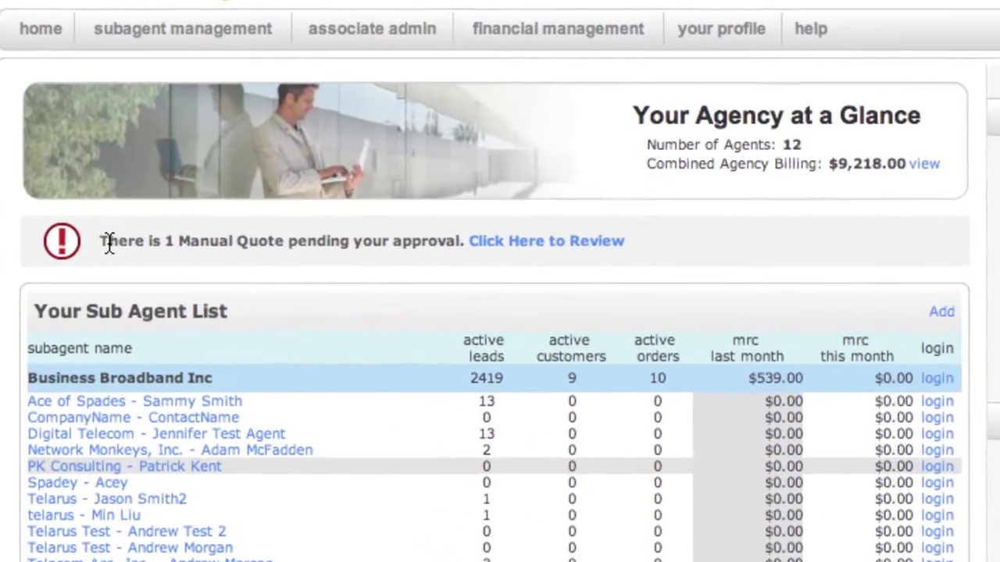
drag(101, 242, 630, 242)
click(654, 244)
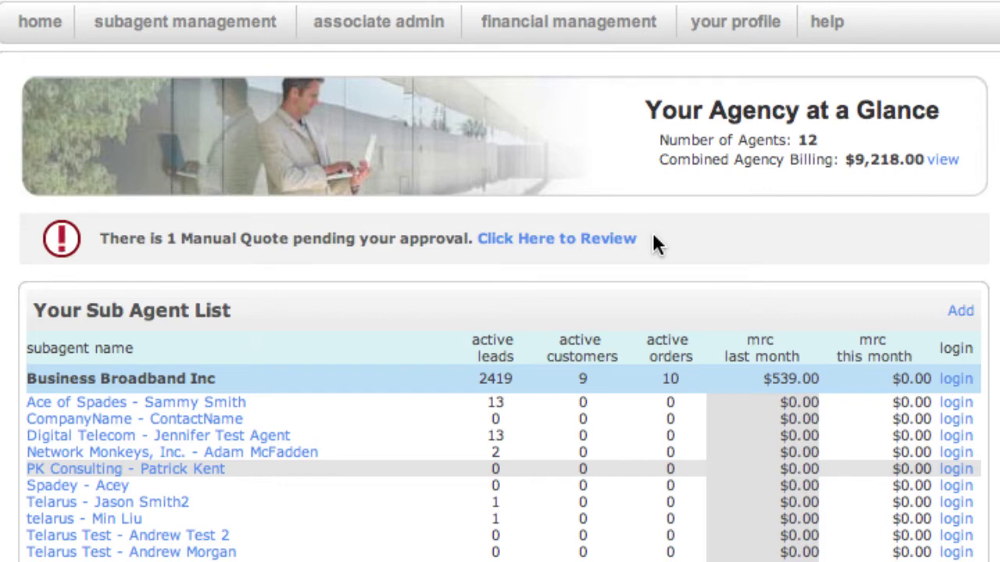
drag(348, 238, 660, 229)
click(660, 230)
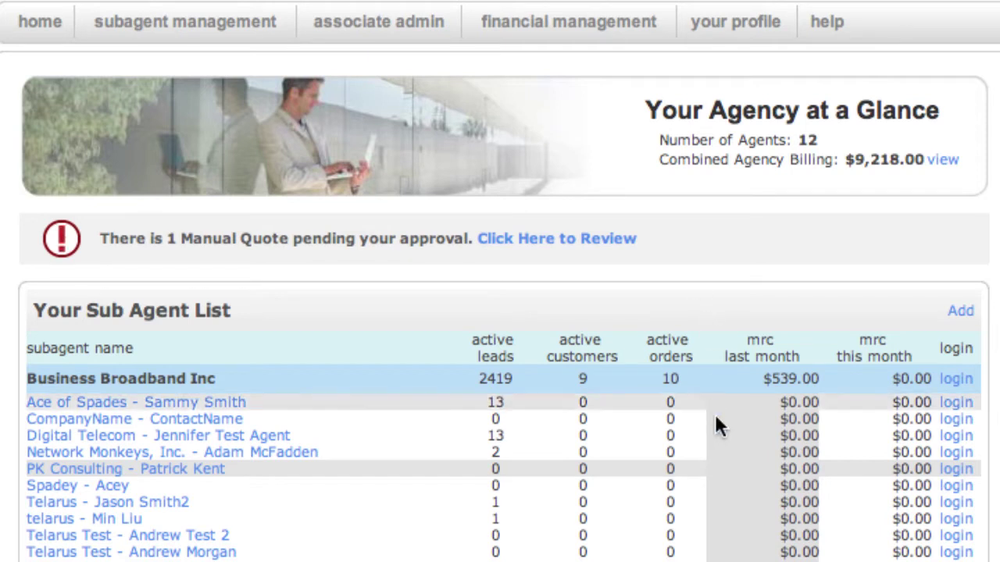
Edit PK Consulting's permissions so that Master Approval for Manual Quotes is not required, and save the configuration
click(193, 472)
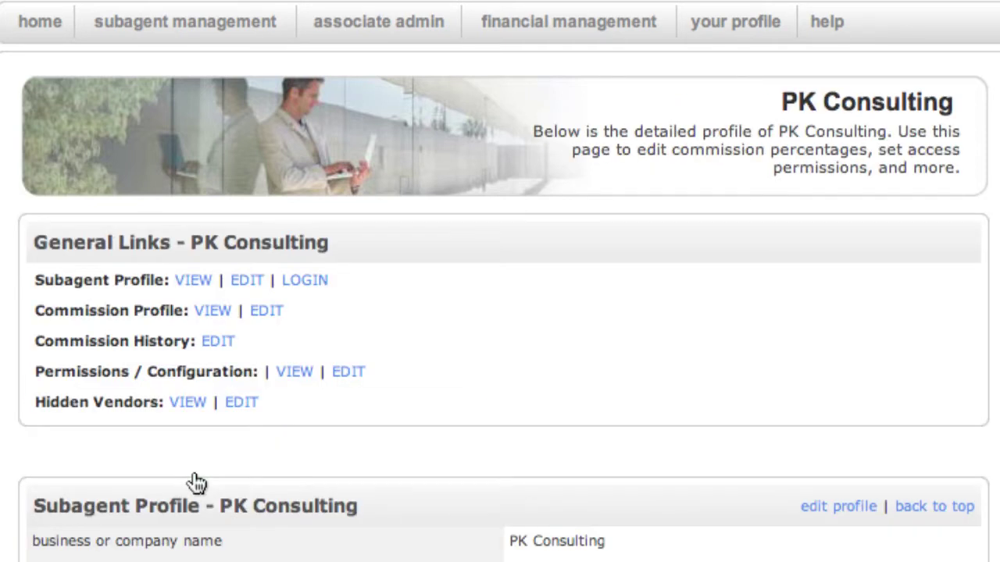
click(348, 373)
scroll(427, 391, down, 2)
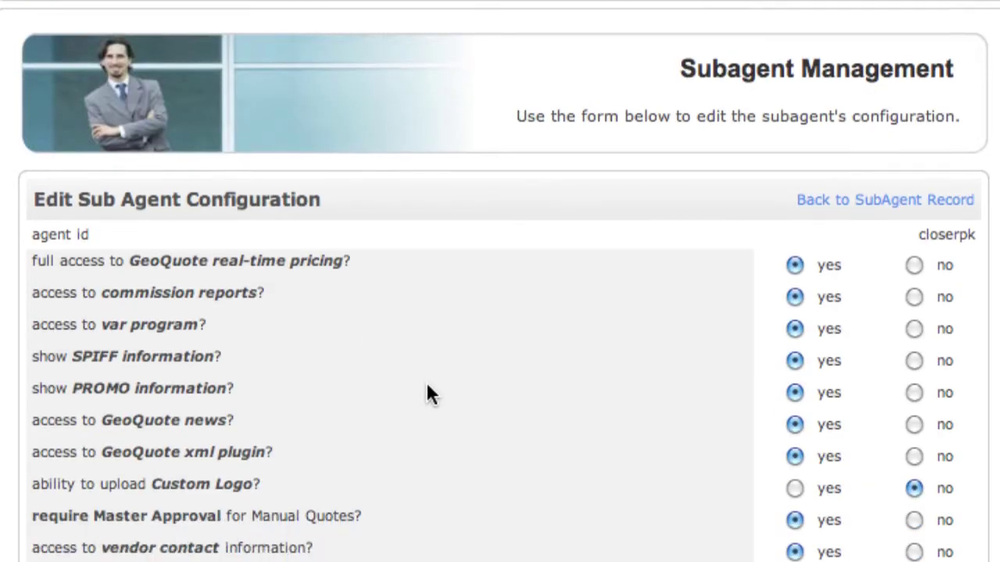
drag(53, 499, 375, 498)
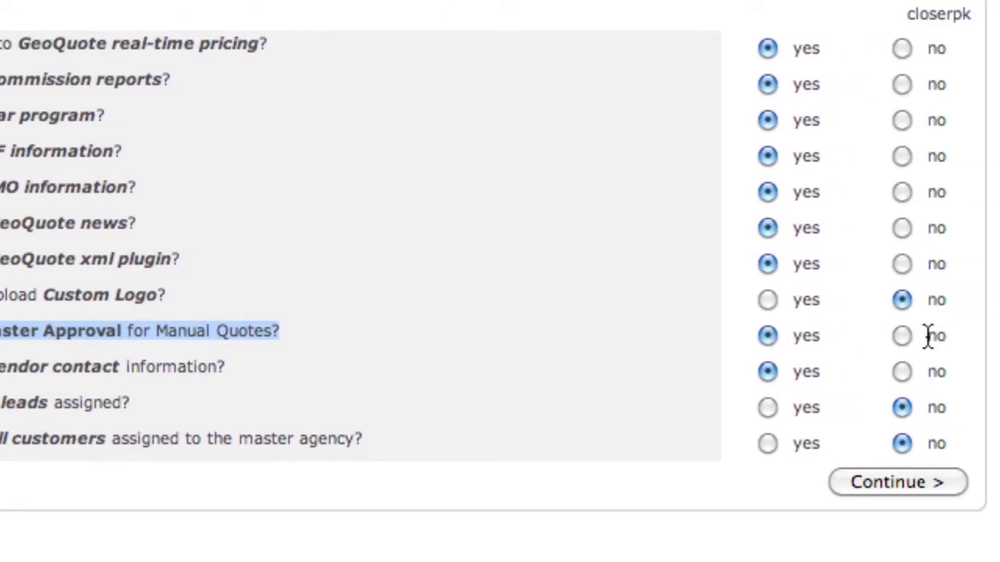
click(903, 337)
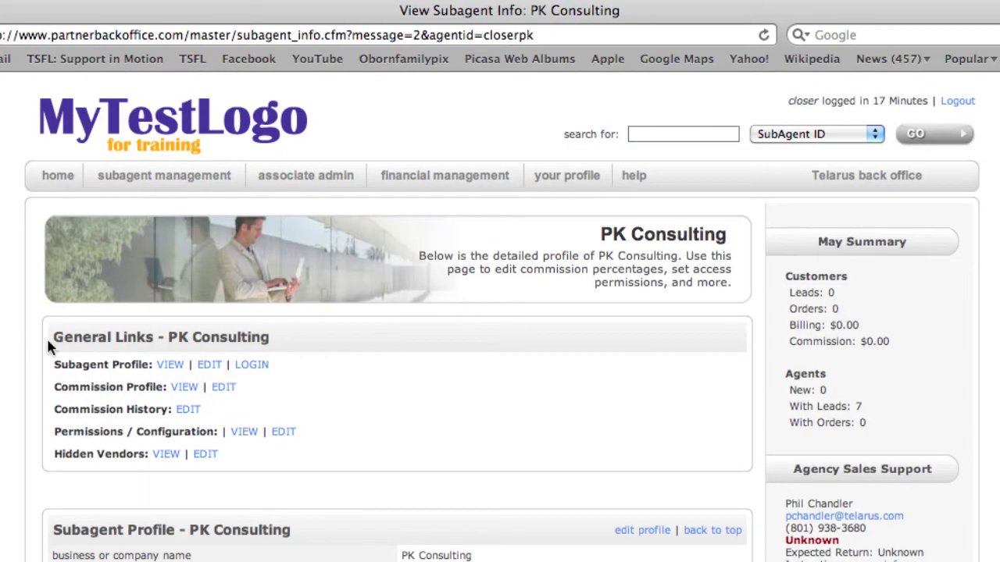
click(58, 176)
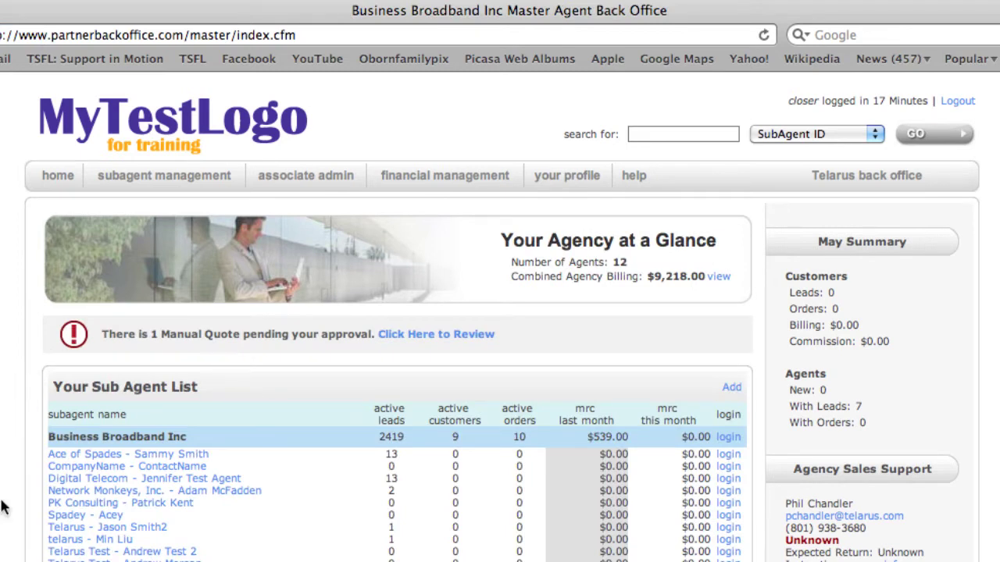
click(86, 504)
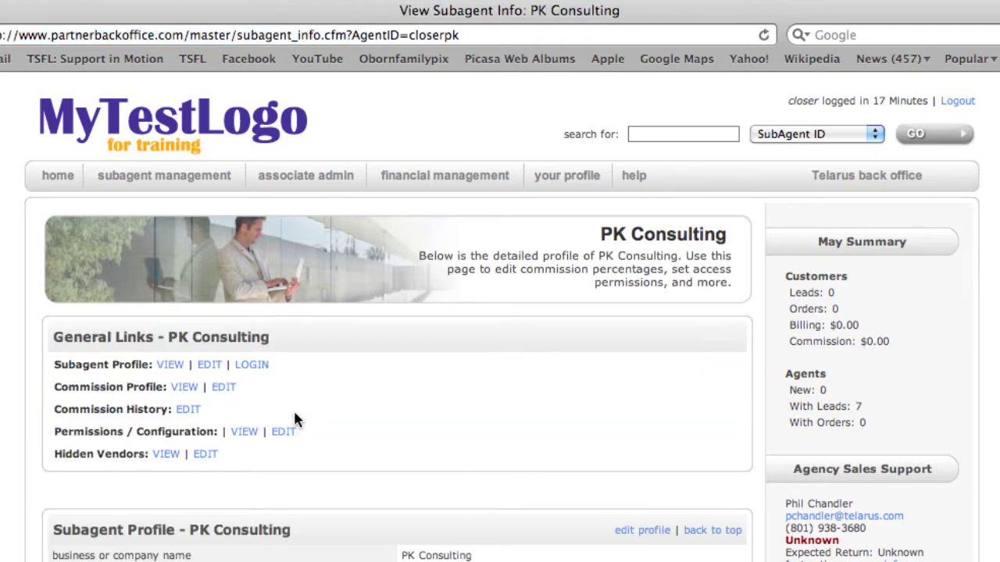
scroll(348, 414, down, 3)
scroll(347, 417, down, 20)
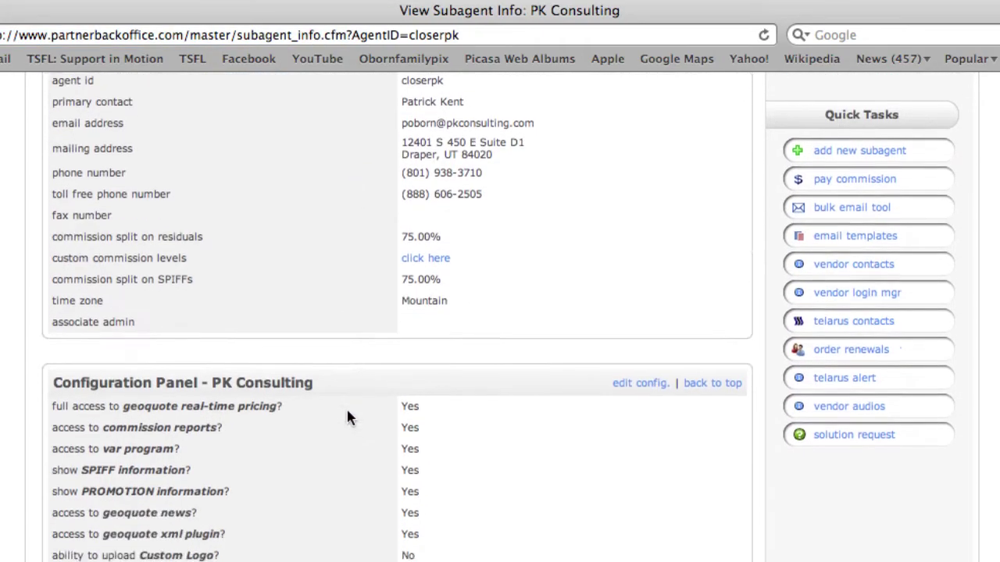
scroll(348, 418, down, 3)
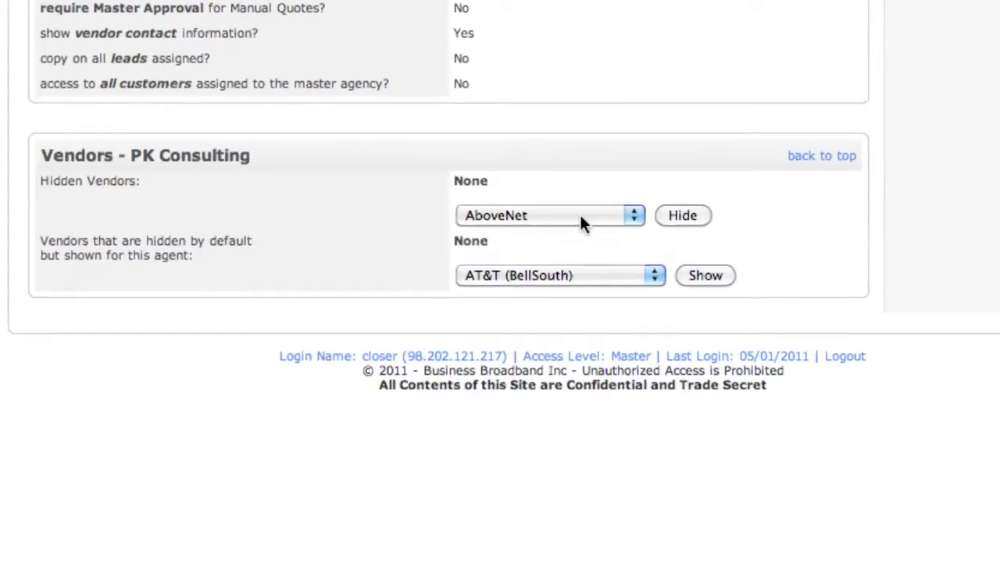
click(508, 323)
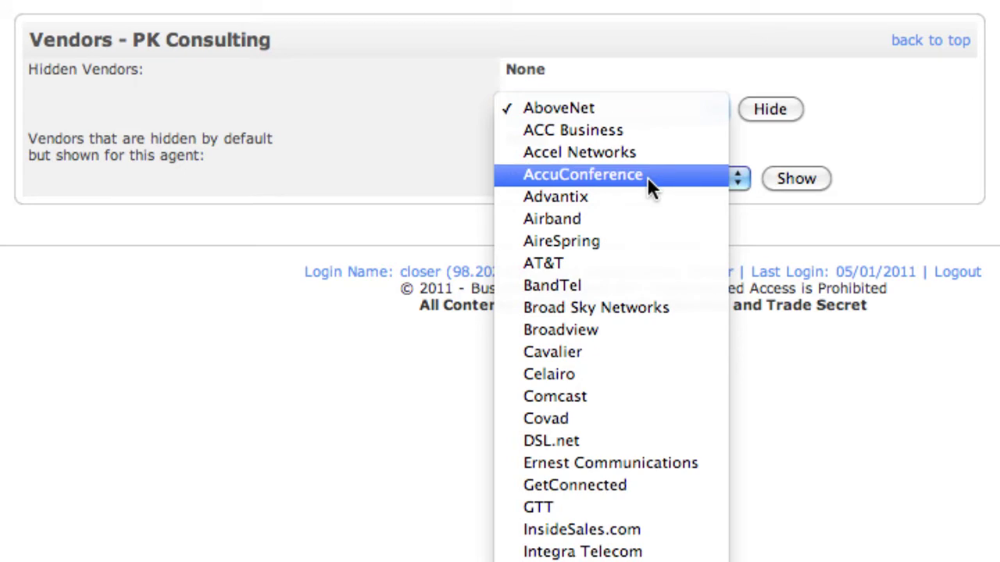
click(640, 152)
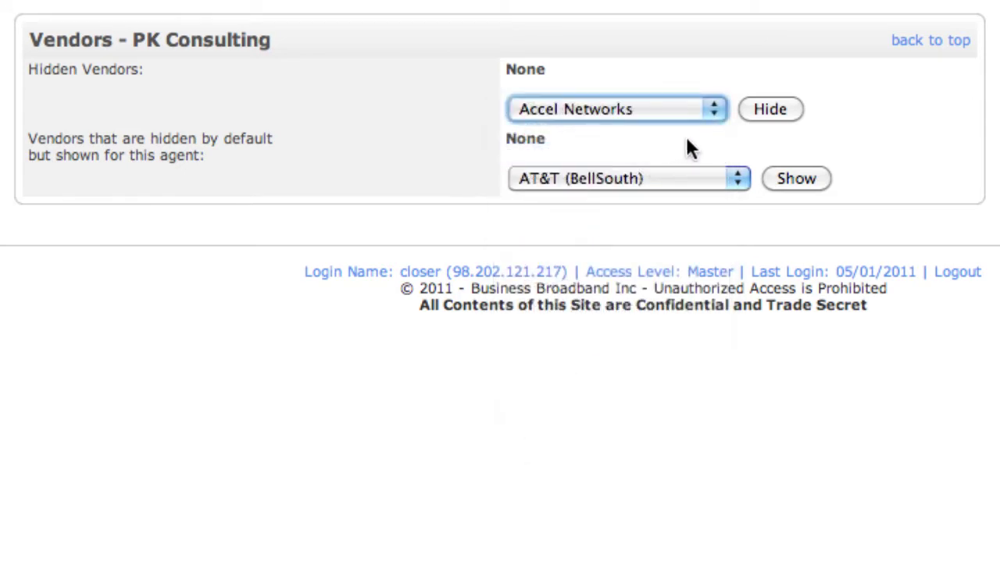
click(764, 110)
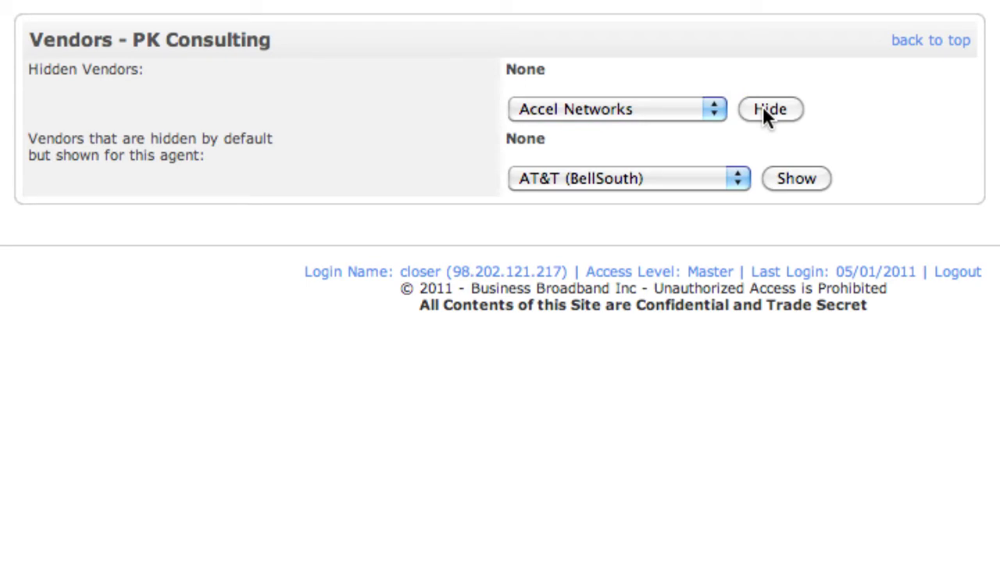
Examine PK Consulting's hidden vendors and the choices for vendors hidden by default but shown for this agent
scroll(527, 372, down, 10)
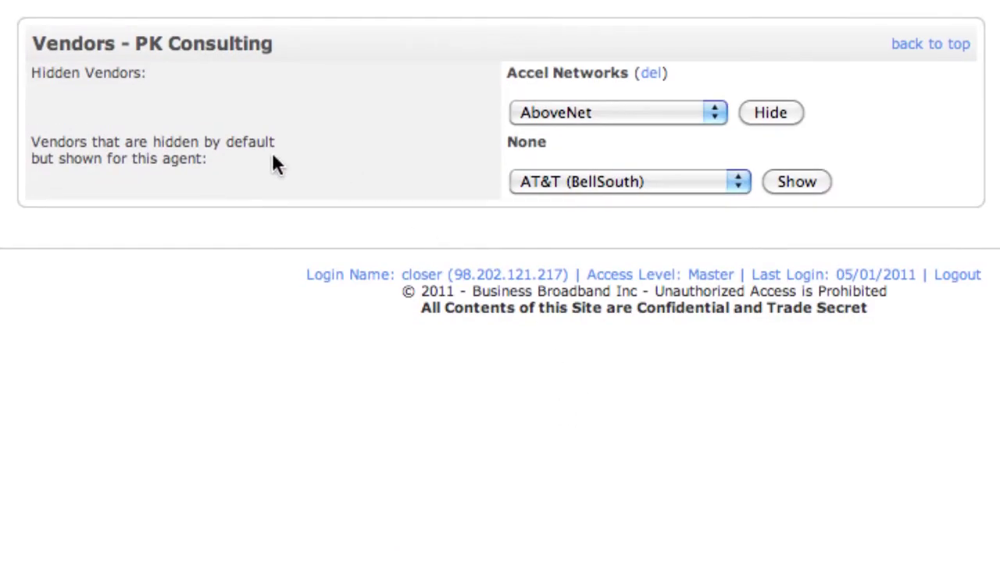
drag(83, 74, 126, 74)
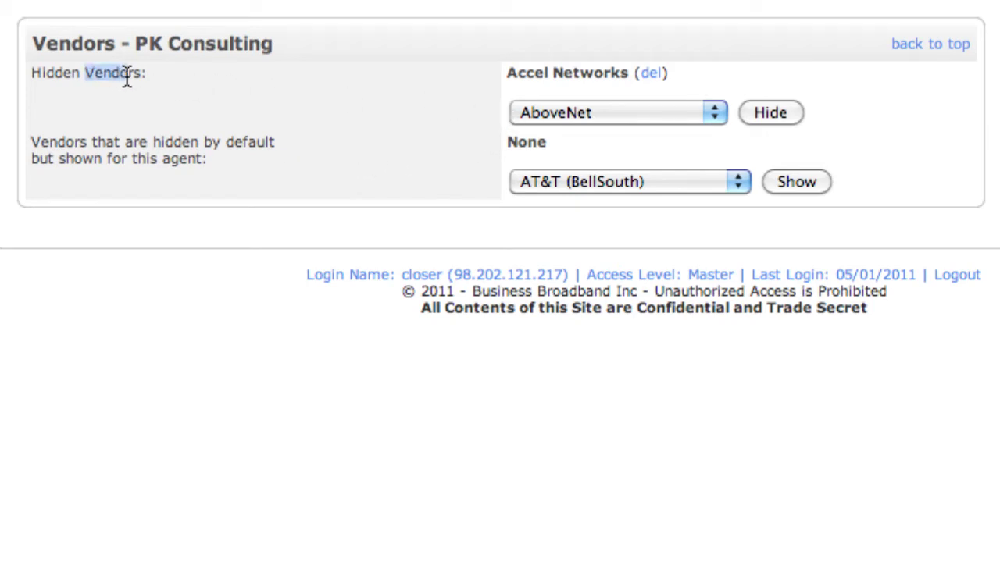
click(528, 74)
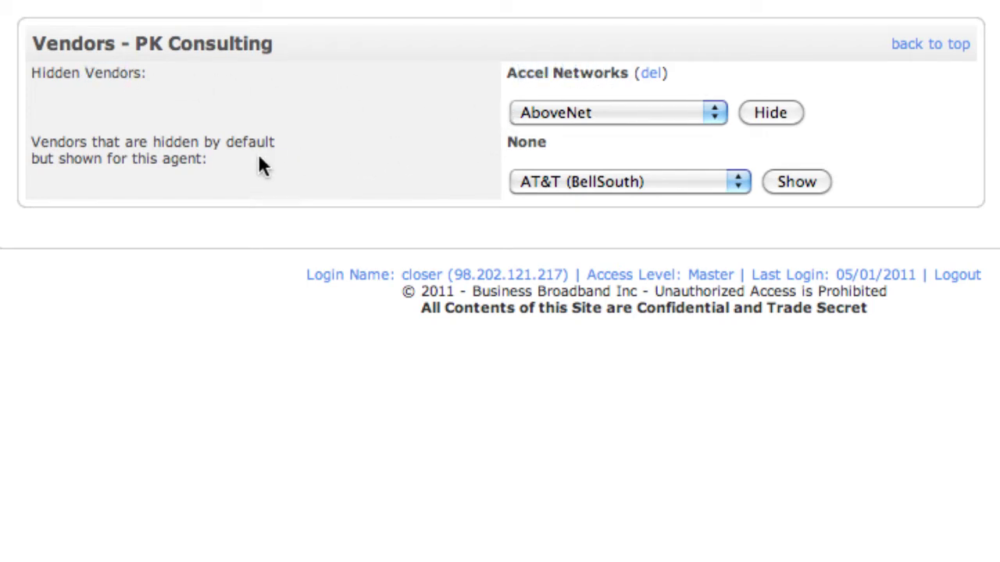
drag(161, 158, 282, 160)
click(570, 181)
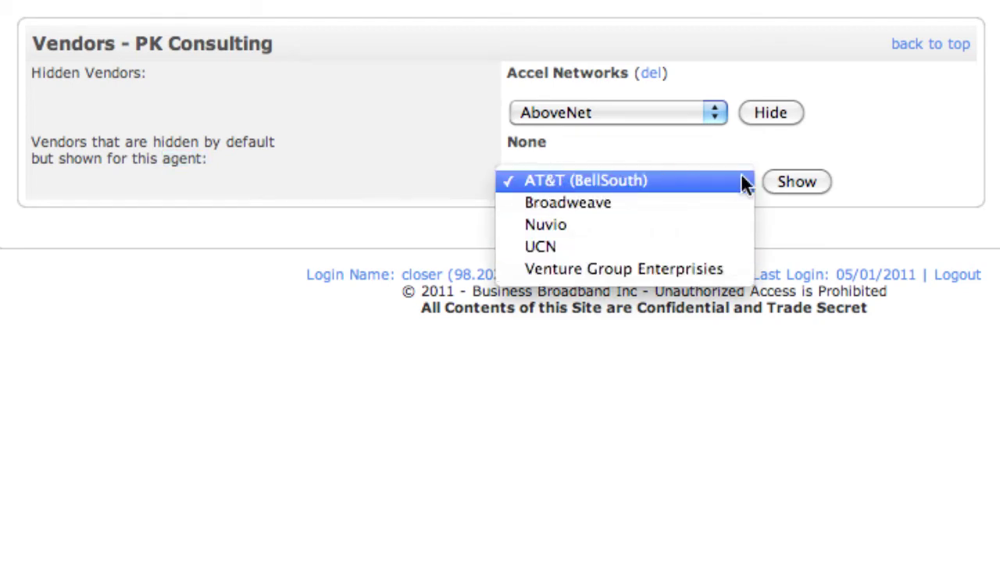
click(850, 182)
click(424, 145)
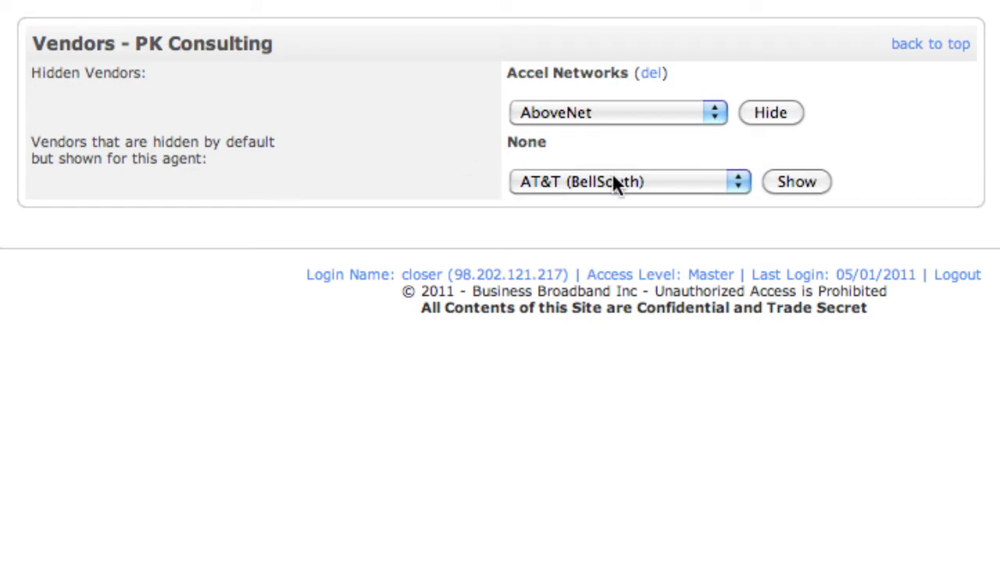
Open the associate administrator management page and review the list of associate administrators
scroll(297, 228, up, 15)
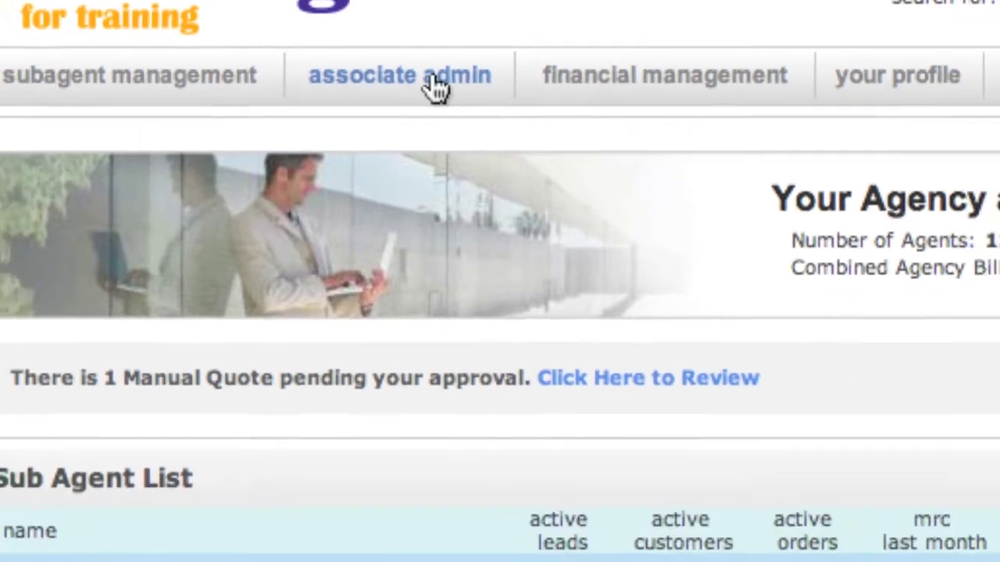
click(449, 133)
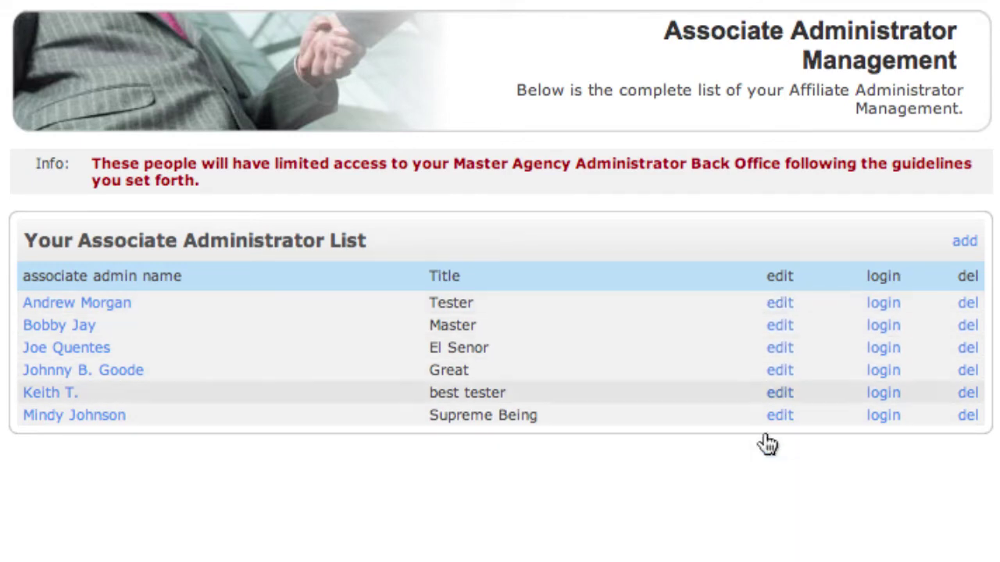
drag(16, 270, 582, 408)
click(581, 404)
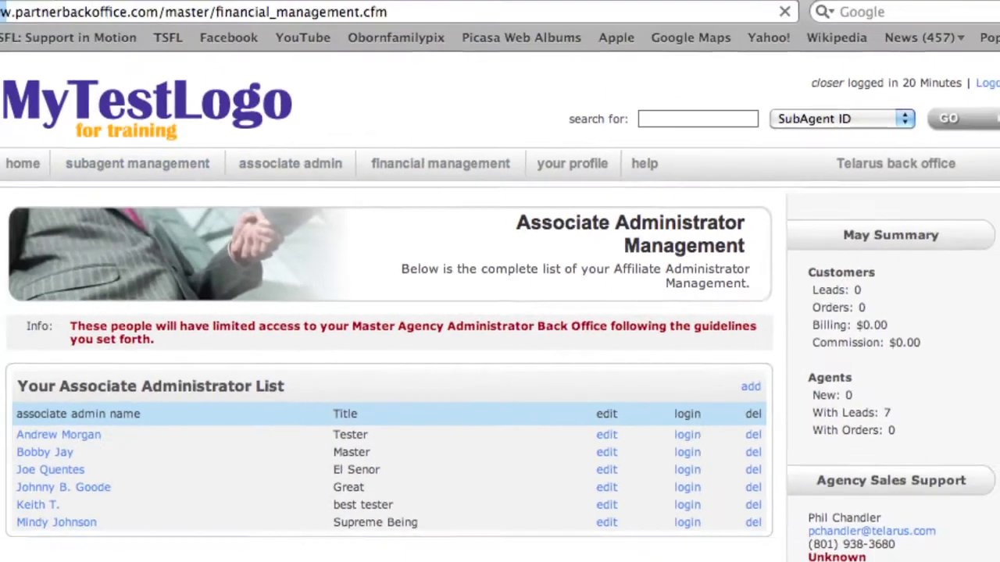
Open the financial management section and review the subagent activity for May 2011
click(460, 78)
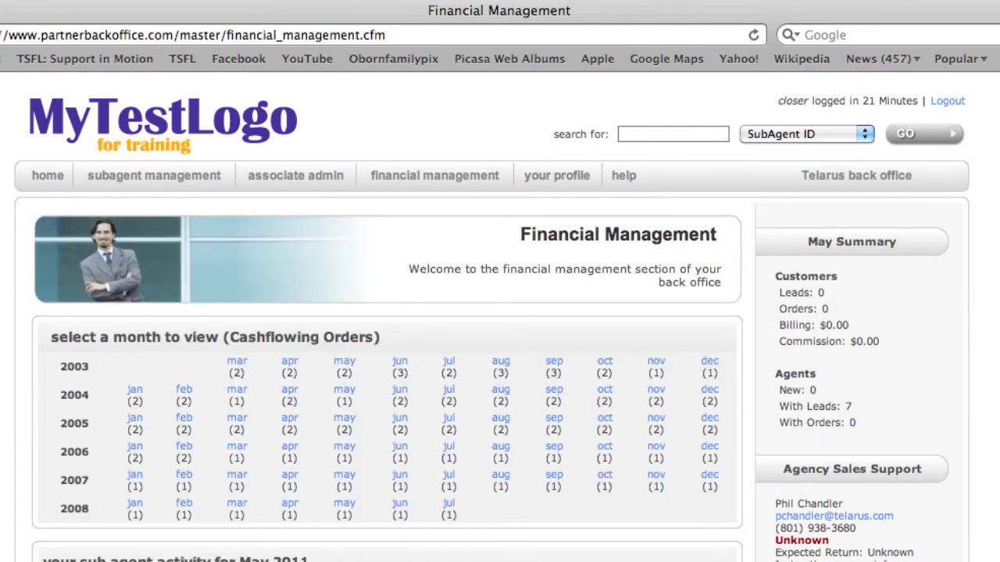
scroll(500, 312, down, 5)
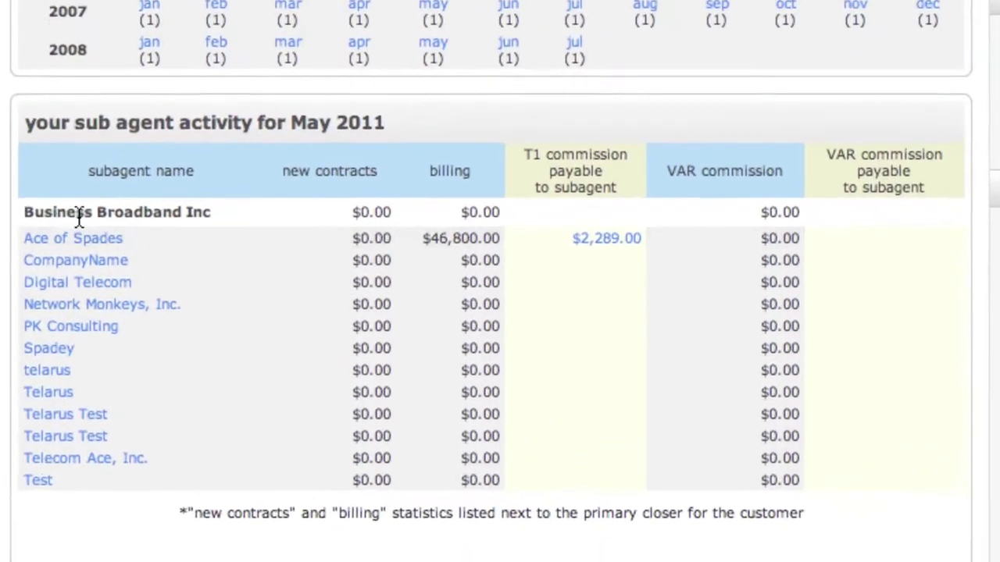
drag(87, 305, 182, 510)
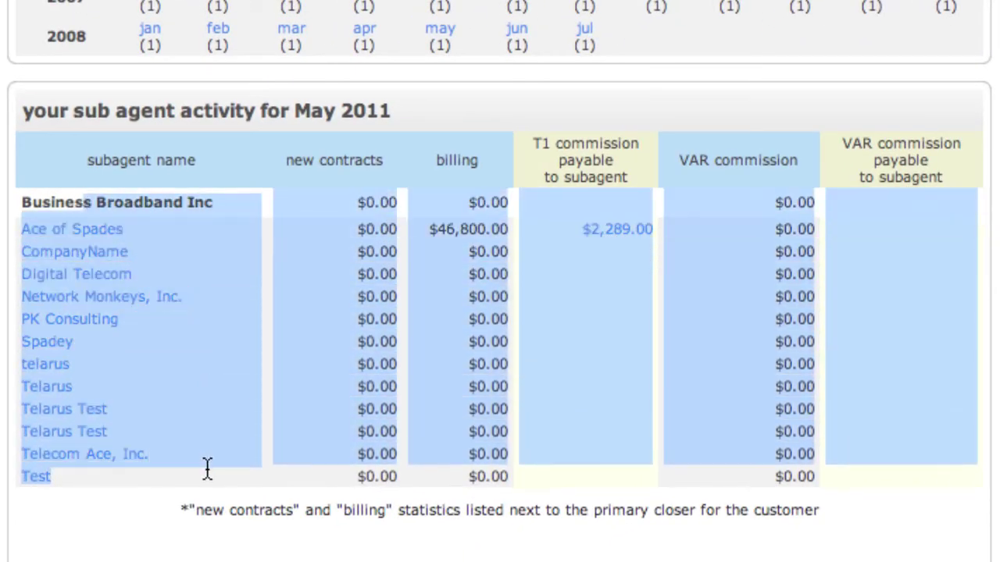
click(154, 516)
scroll(154, 516, down, 2)
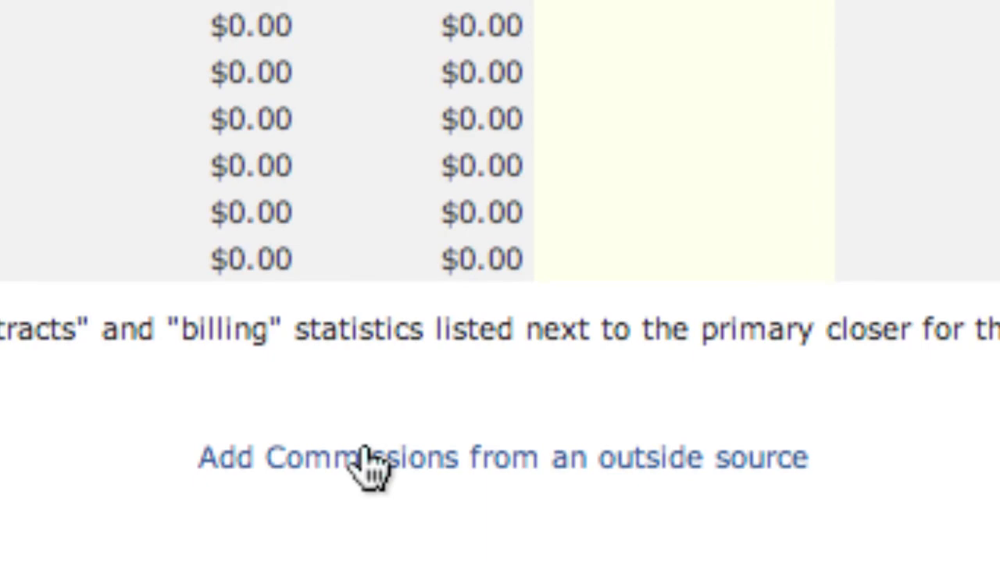
Open the page for adding commissions from an outside source and examine the fields for entering a single external commission
click(369, 461)
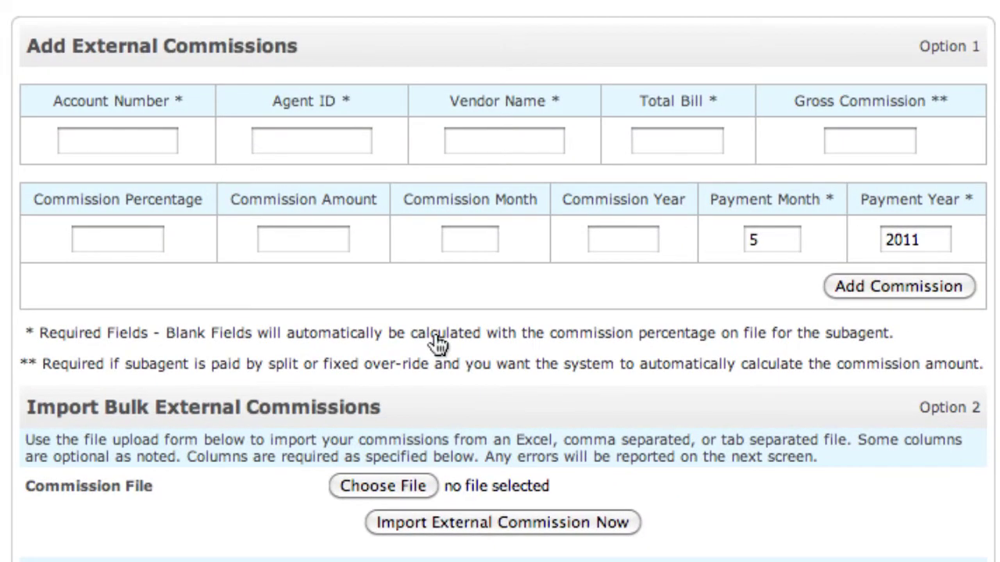
scroll(373, 289, down, 5)
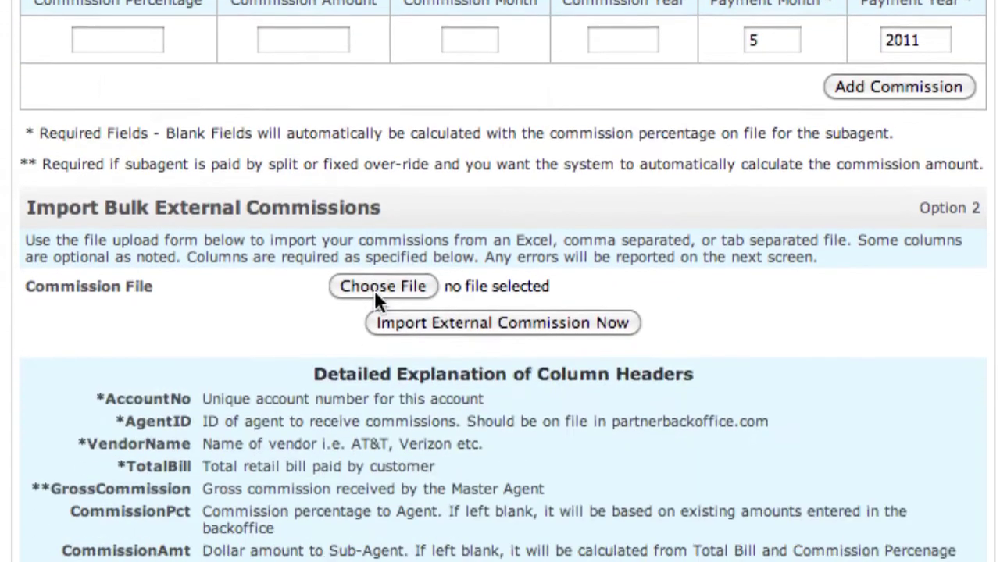
scroll(384, 214, up, 5)
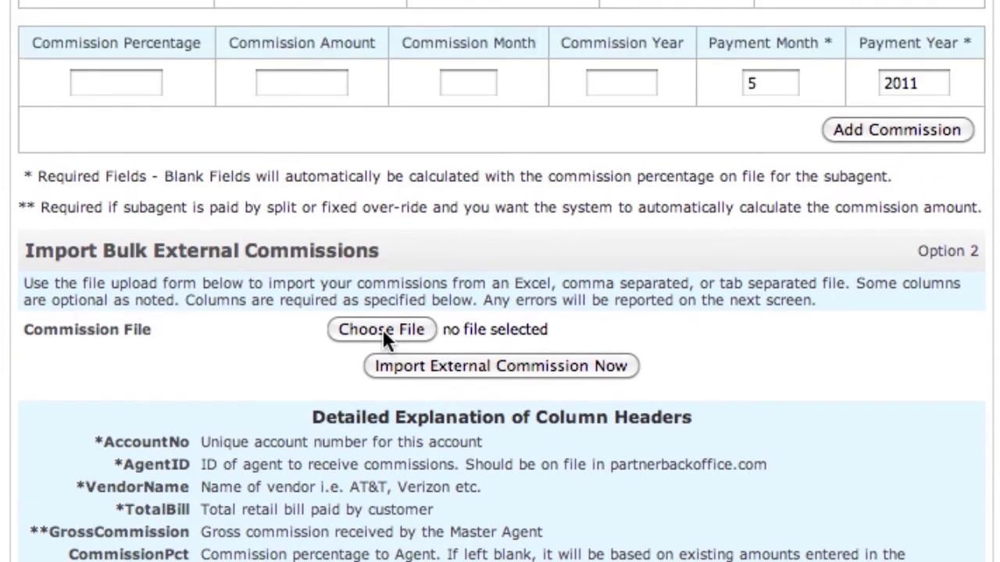
click(162, 129)
click(318, 148)
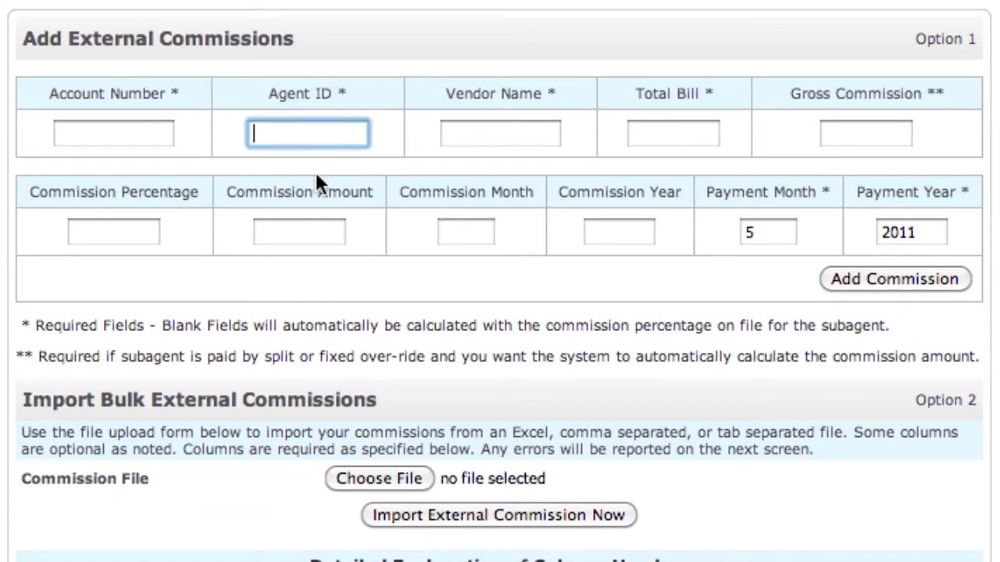
click(316, 230)
click(453, 230)
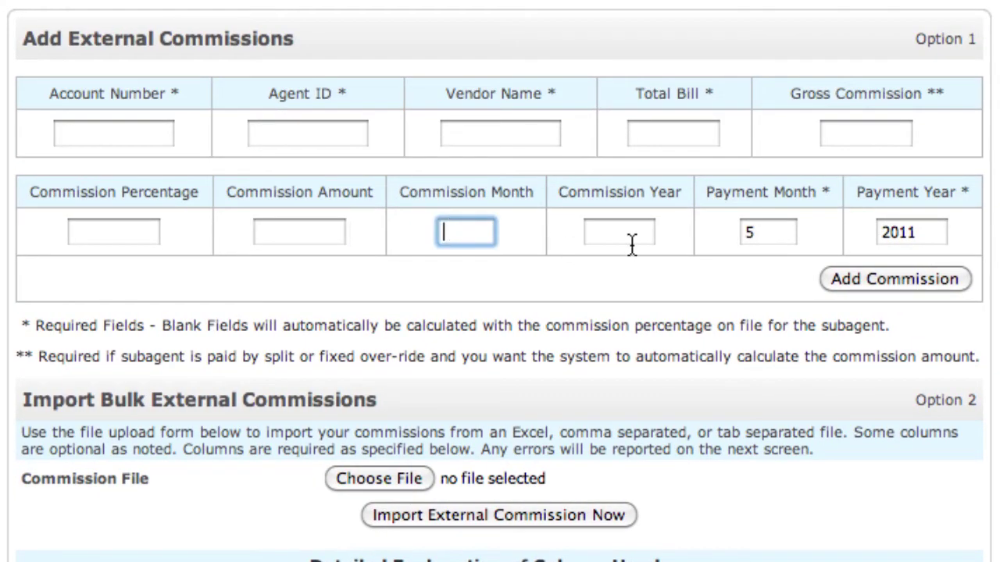
click(636, 231)
click(663, 135)
click(480, 134)
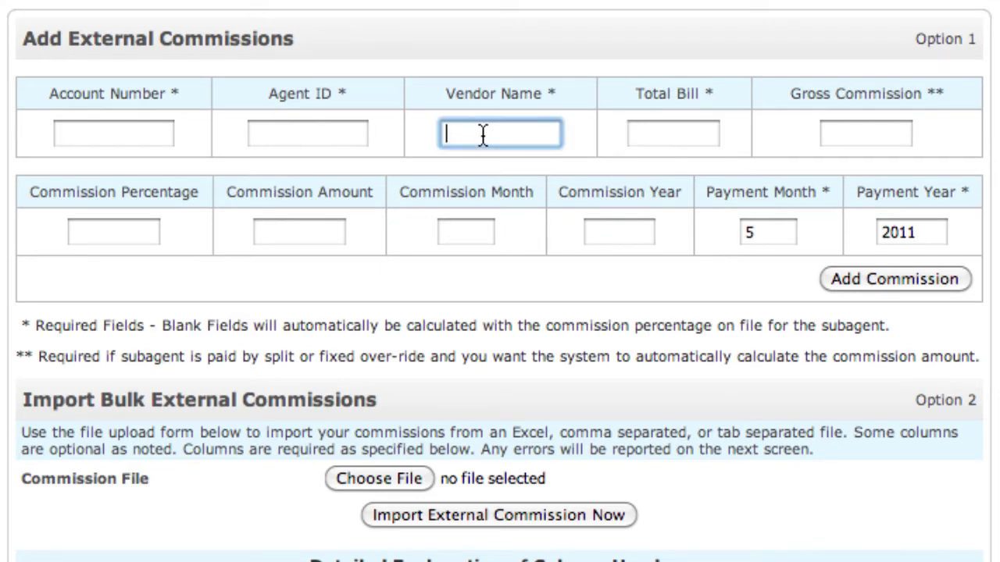
click(340, 134)
click(166, 132)
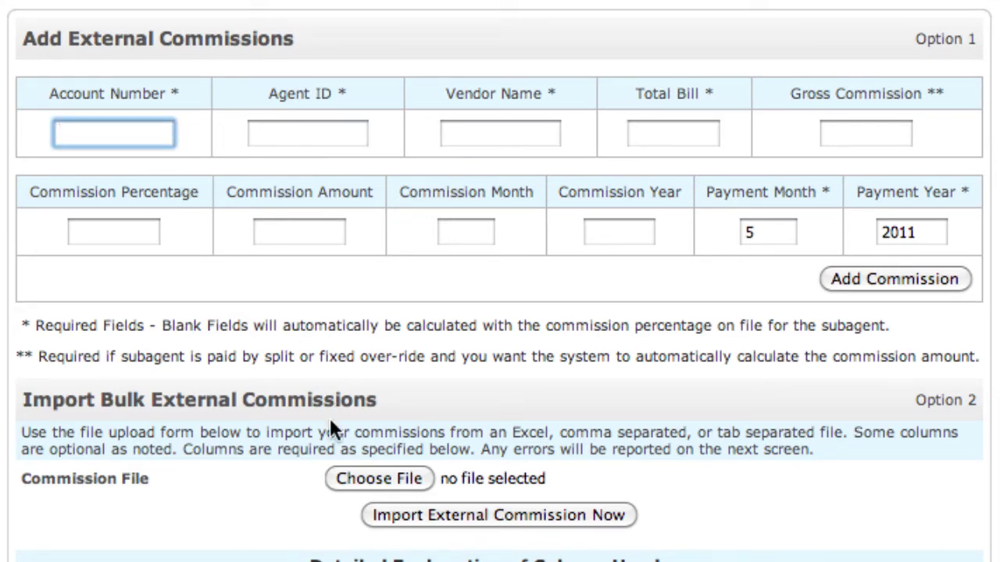
Examine the bulk external commission import option and its detailed explanation of column headers
scroll(486, 393, down, 5)
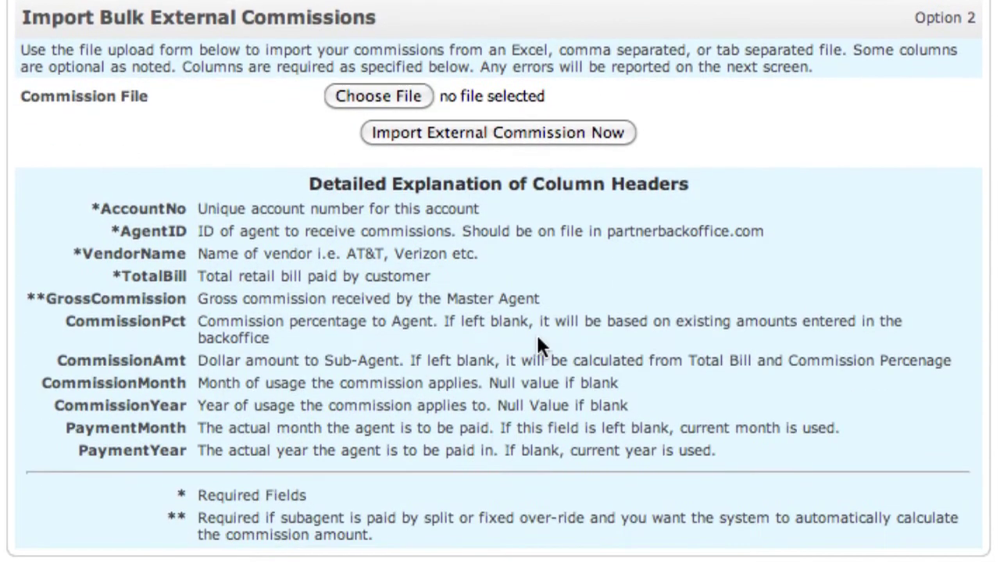
drag(456, 191, 461, 441)
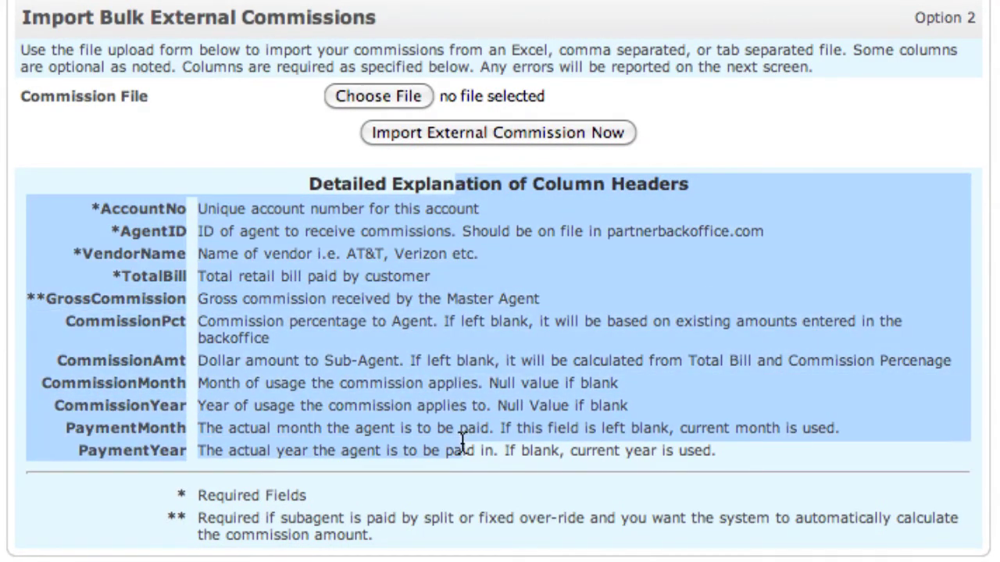
click(461, 445)
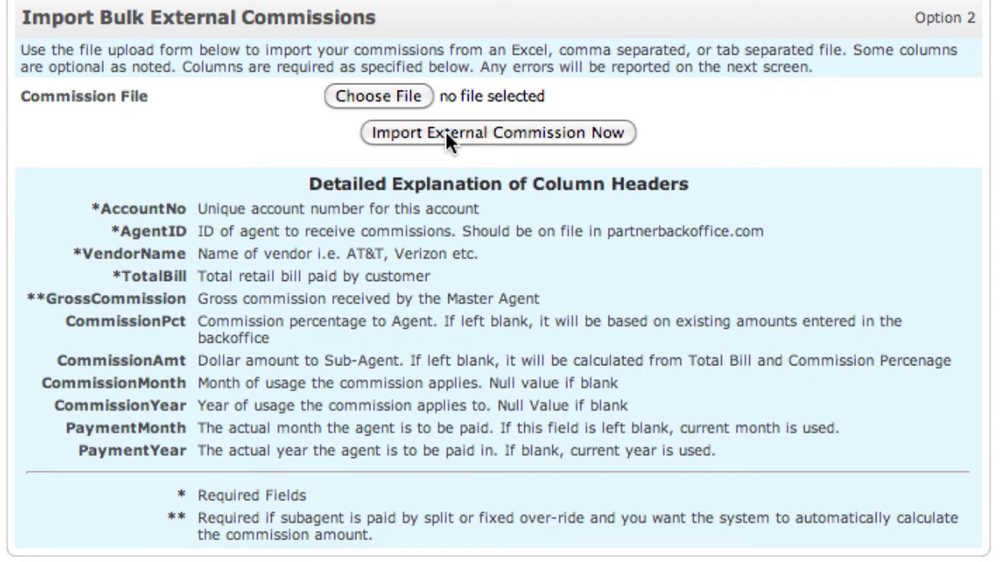
scroll(446, 141, up, 9)
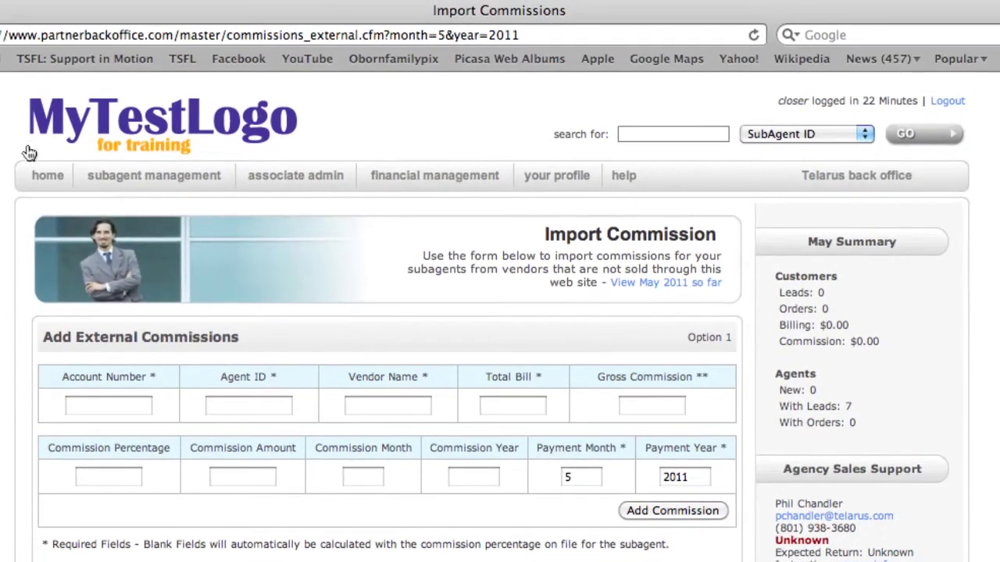
click(36, 177)
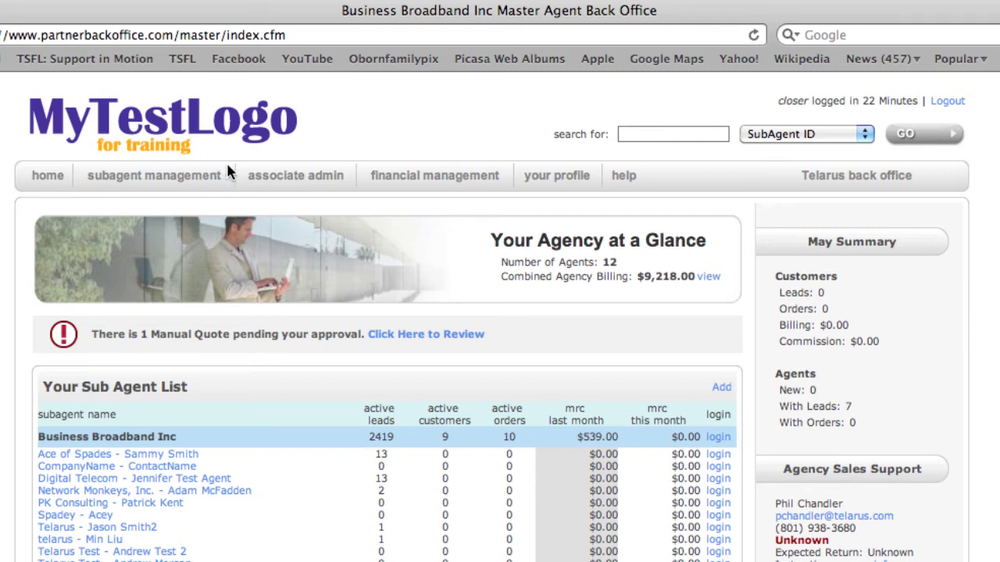
click(405, 180)
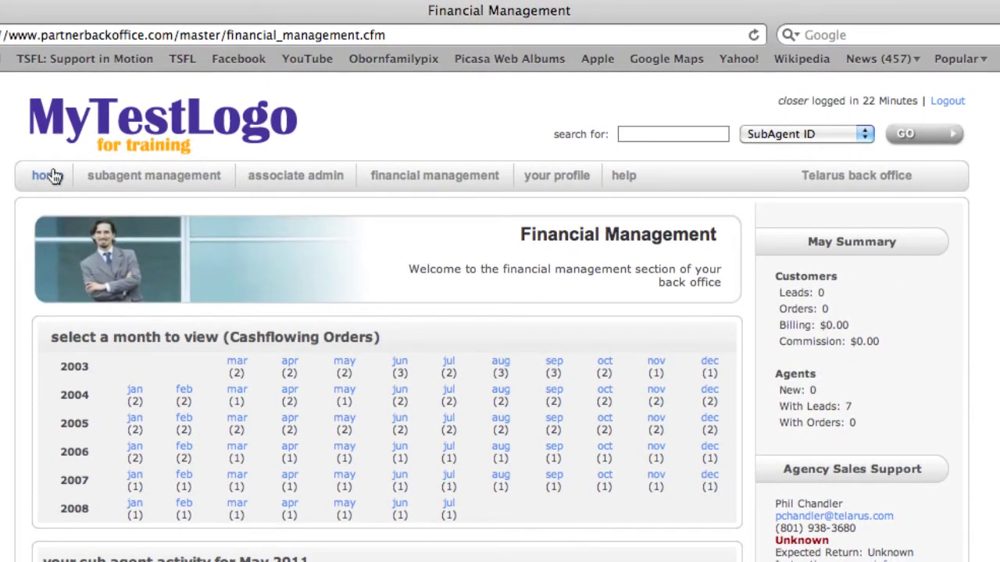
Return to the home page, open the bulk email tool and examine its recipient choices, keeping All Agents
click(43, 167)
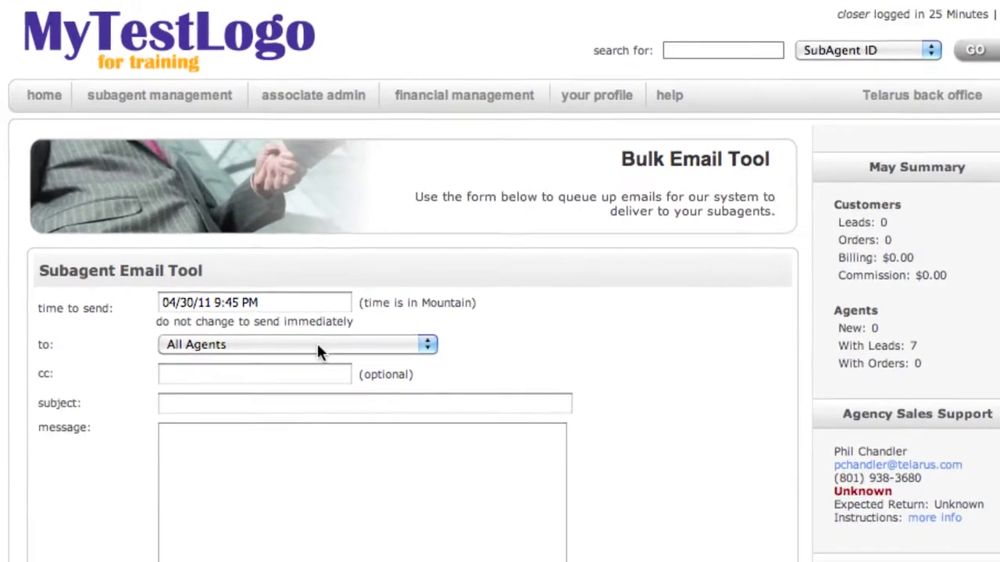
click(300, 408)
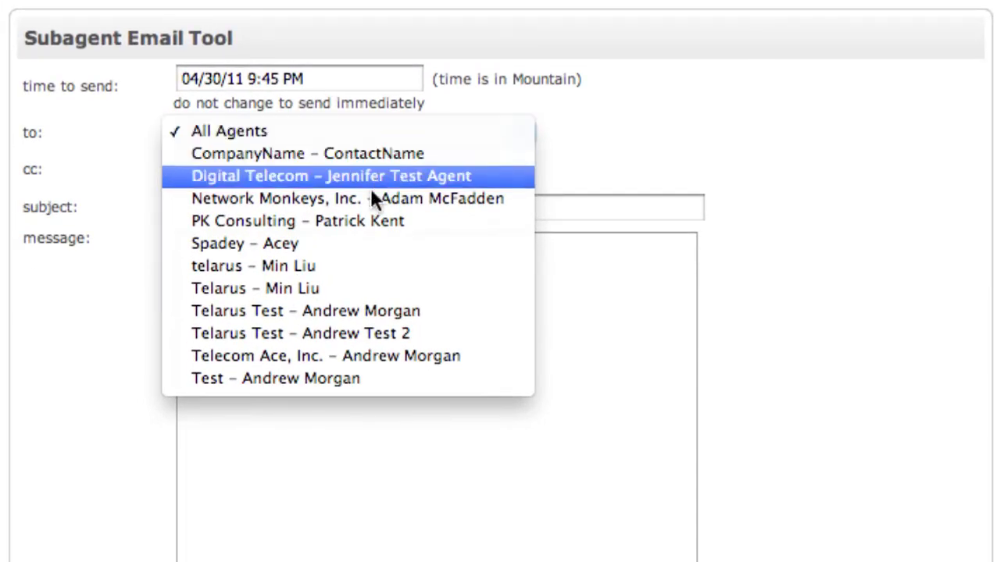
click(339, 134)
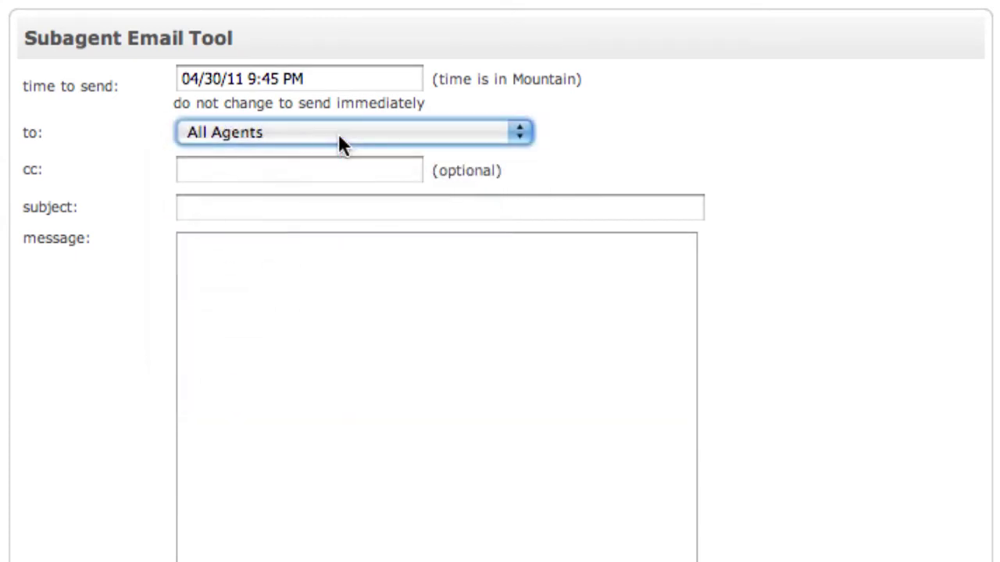
Examine the optional copy, subject and message fields of the subagent email form, leaving them empty
click(328, 170)
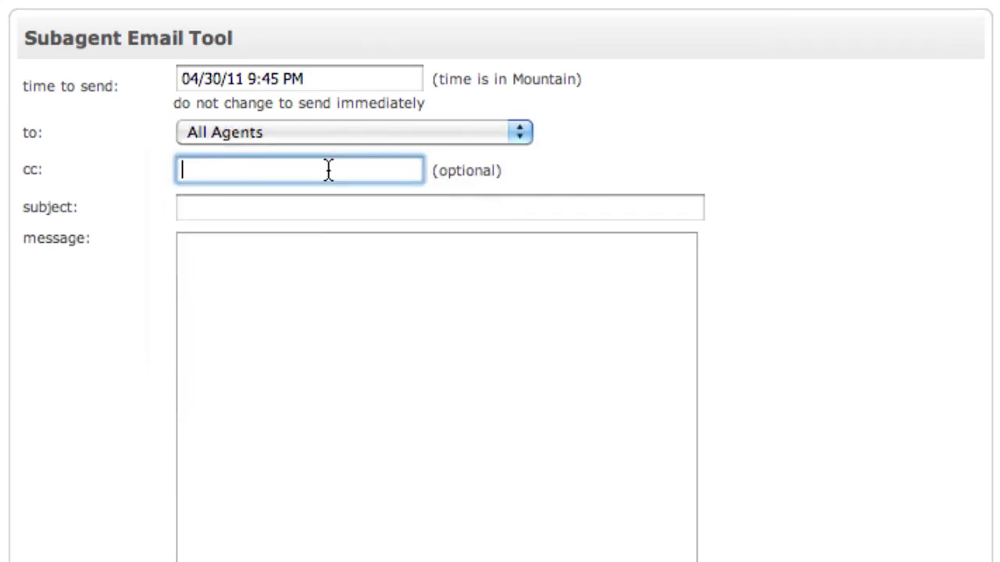
click(321, 210)
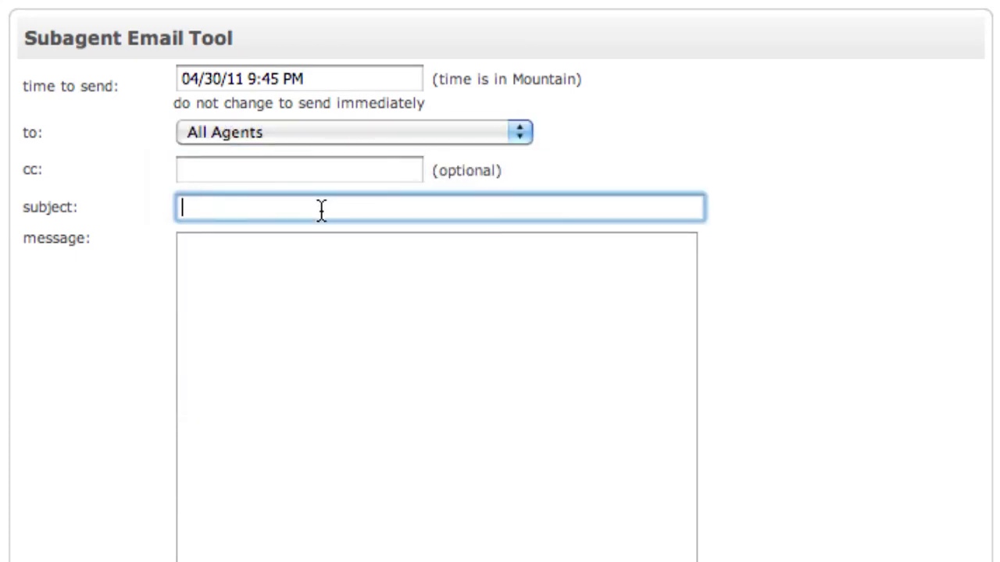
click(299, 254)
scroll(734, 187, down, 5)
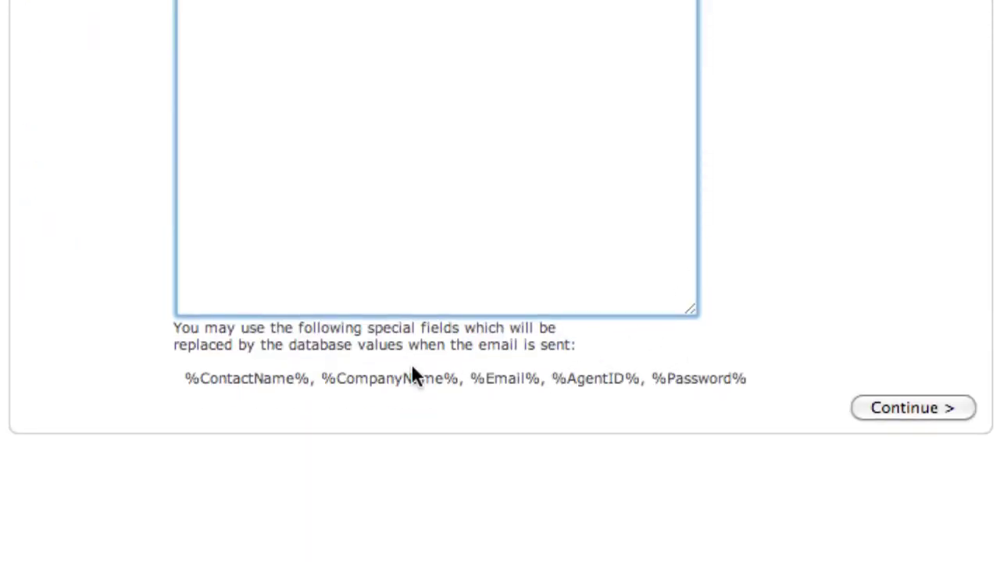
Examine the special replacement fields available for the message, from %ContactName% to %Password%
drag(185, 378, 699, 378)
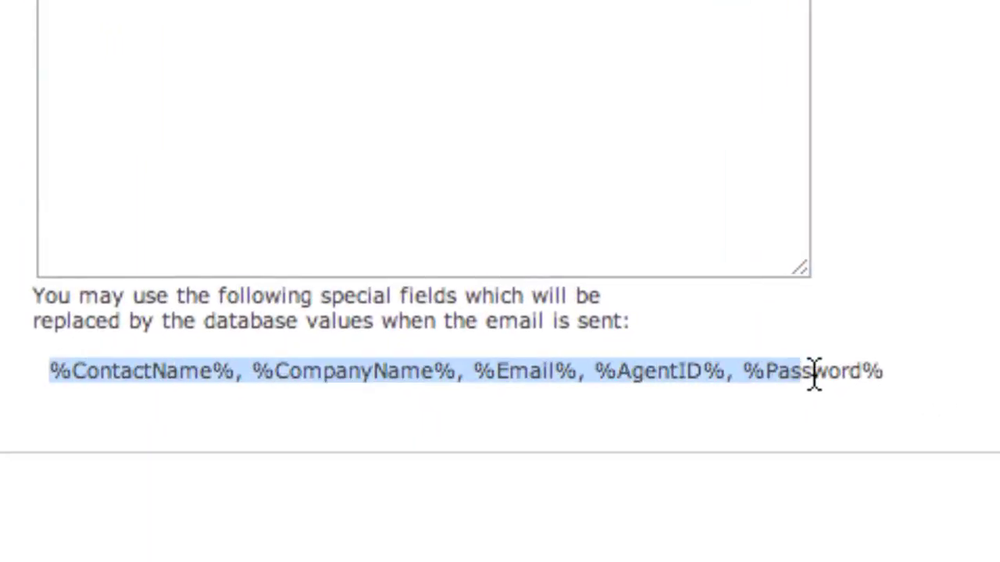
drag(813, 373, 888, 380)
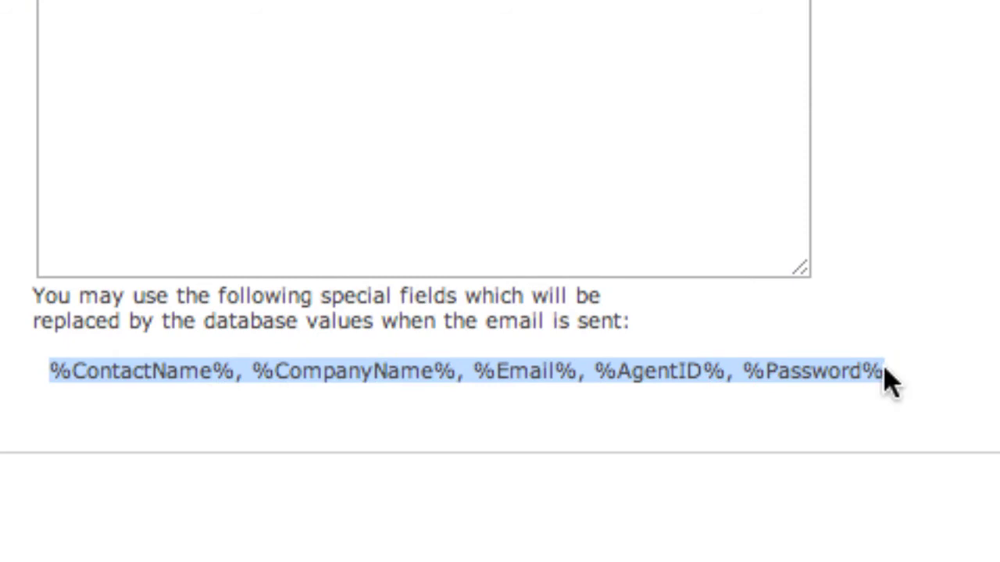
click(886, 379)
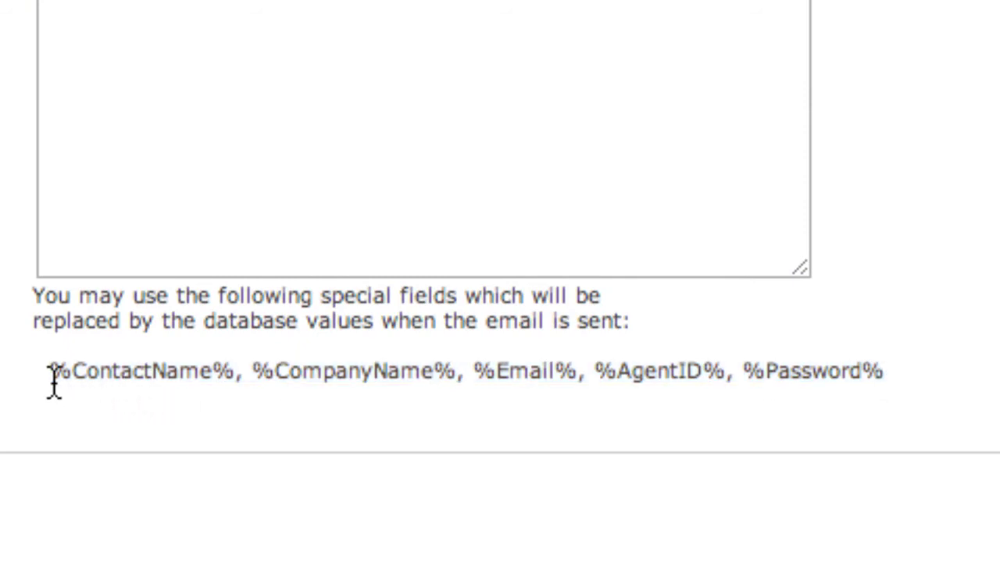
drag(55, 380, 451, 372)
click(468, 329)
Examine the email's scheduled send time and its note about sending immediately
scroll(468, 332, up, 1)
scroll(460, 168, up, 5)
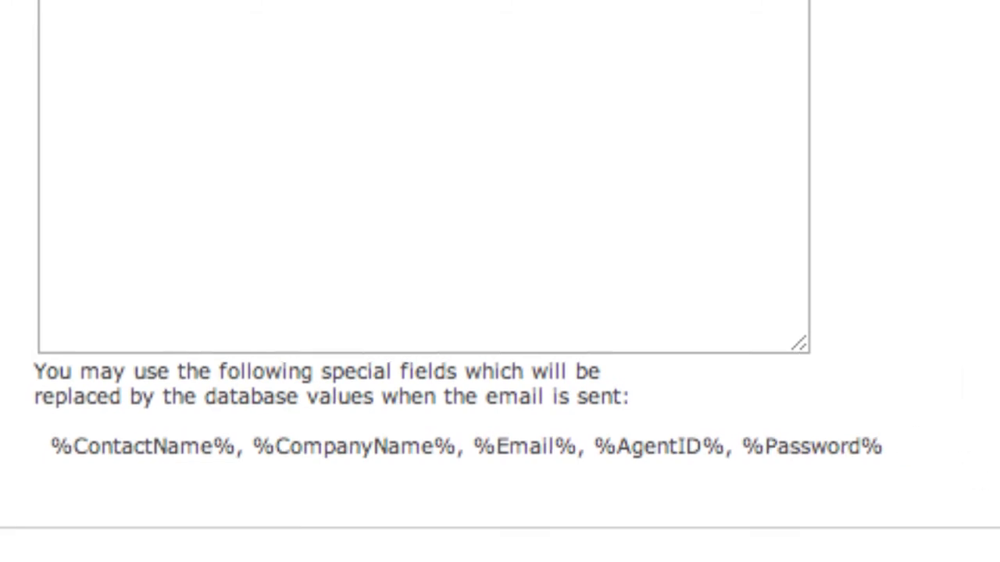
drag(328, 78, 180, 78)
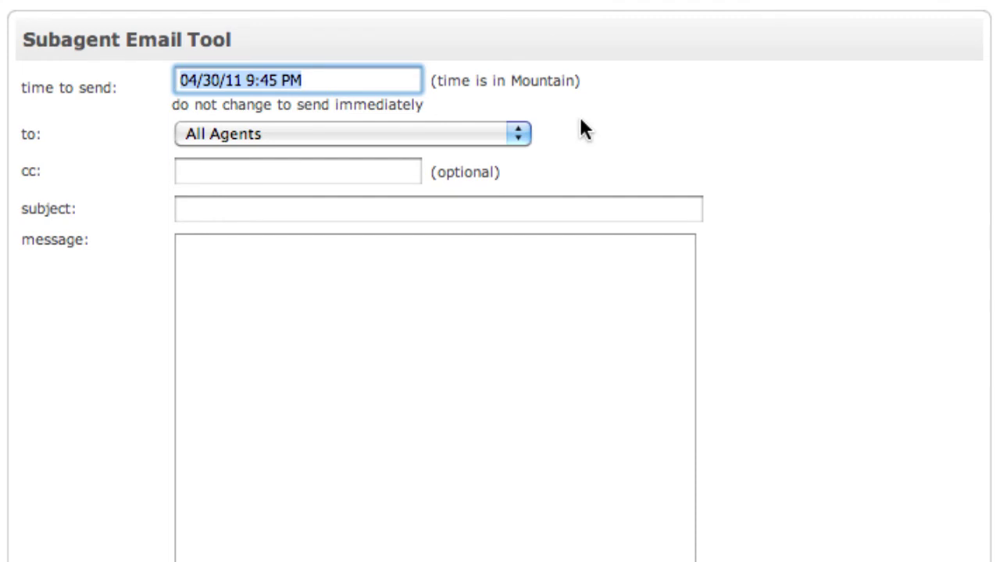
Return to the home page, log in as the Ace of Spades subagent and review its lead inbox and quote request updates
scroll(581, 128, up, 10)
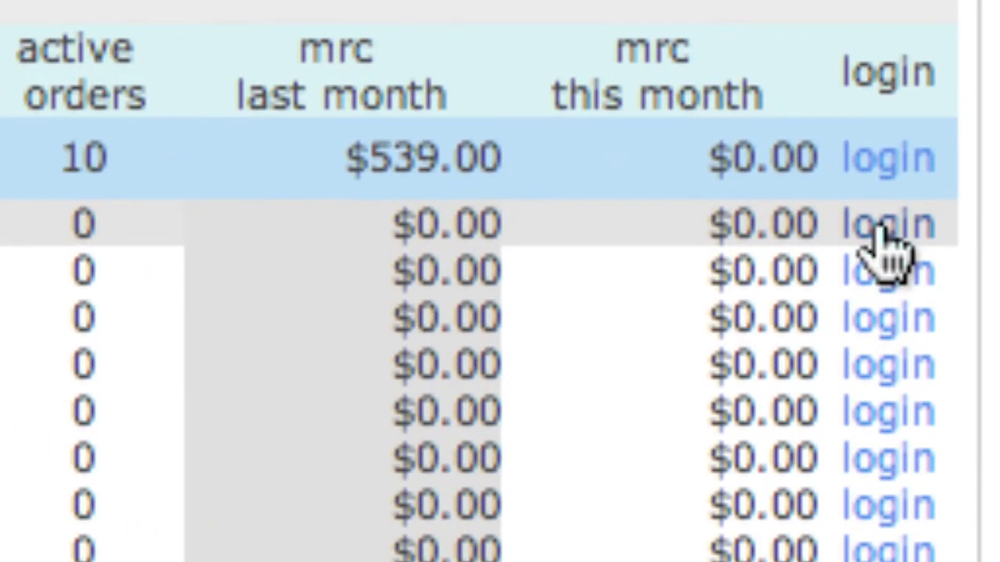
click(883, 228)
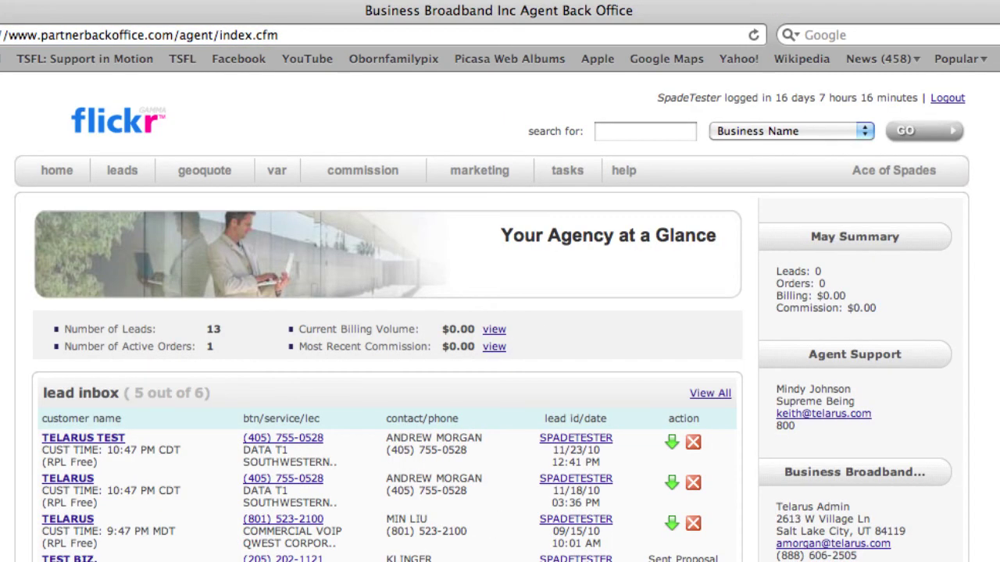
scroll(500, 312, down, 10)
scroll(500, 312, up, 4)
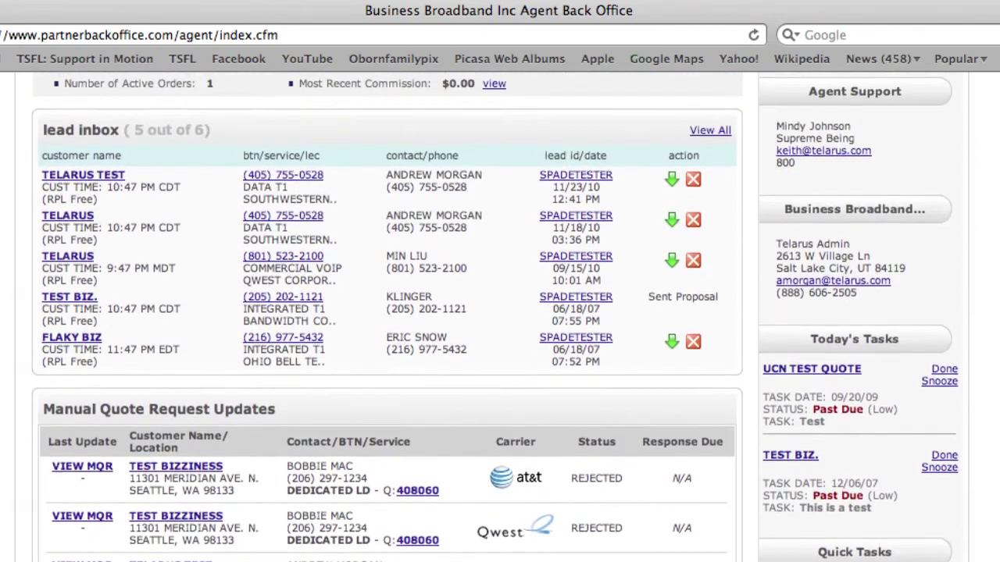
Open the Telarus Test customer record and review its notes, documents, locations, proposals and email template sections
scroll(500, 312, up, 5)
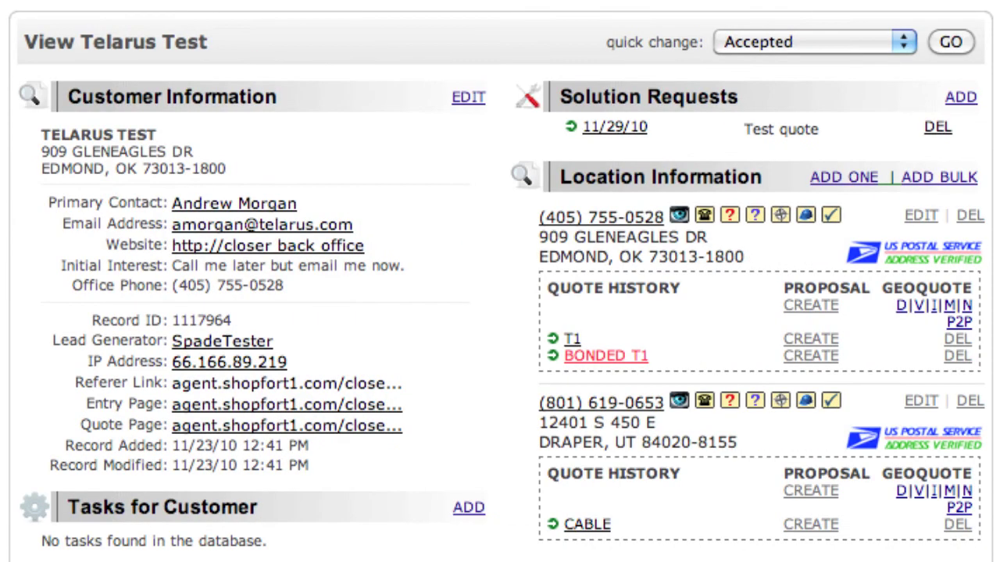
scroll(500, 281, down, 10)
scroll(500, 281, up, 4)
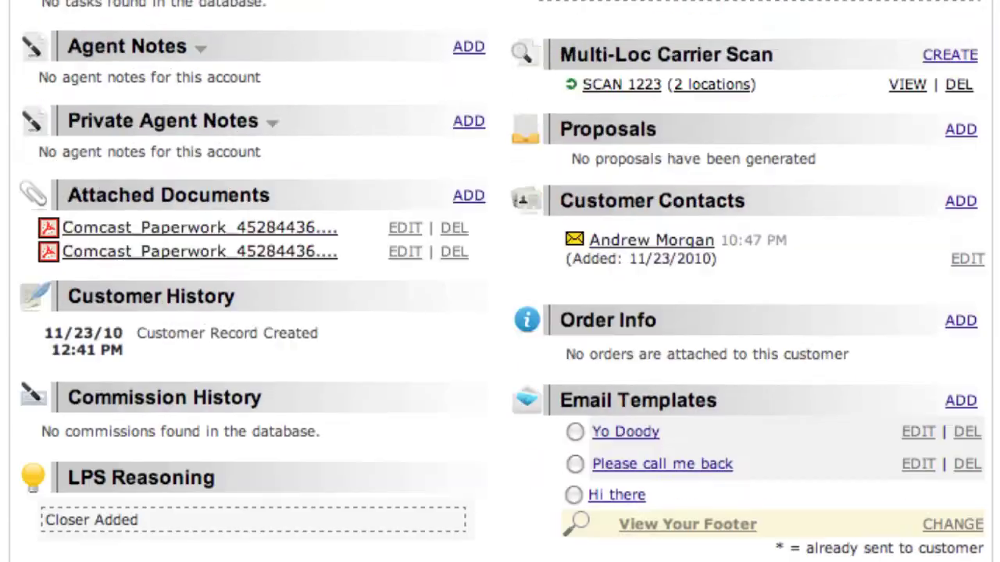
scroll(500, 282, up, 5)
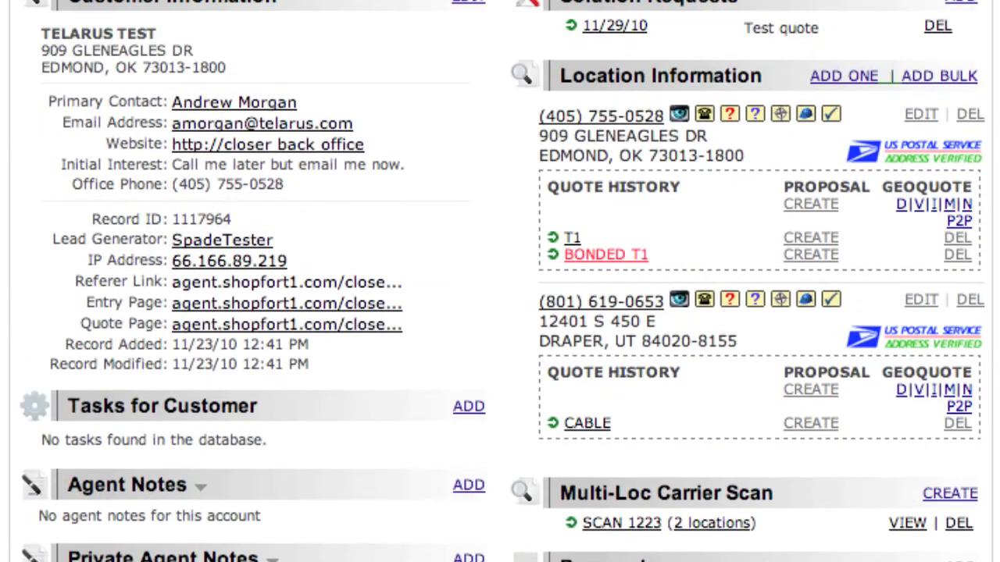
Open the T1 quote for the Edmond location and examine its filtering options and plan list
click(579, 241)
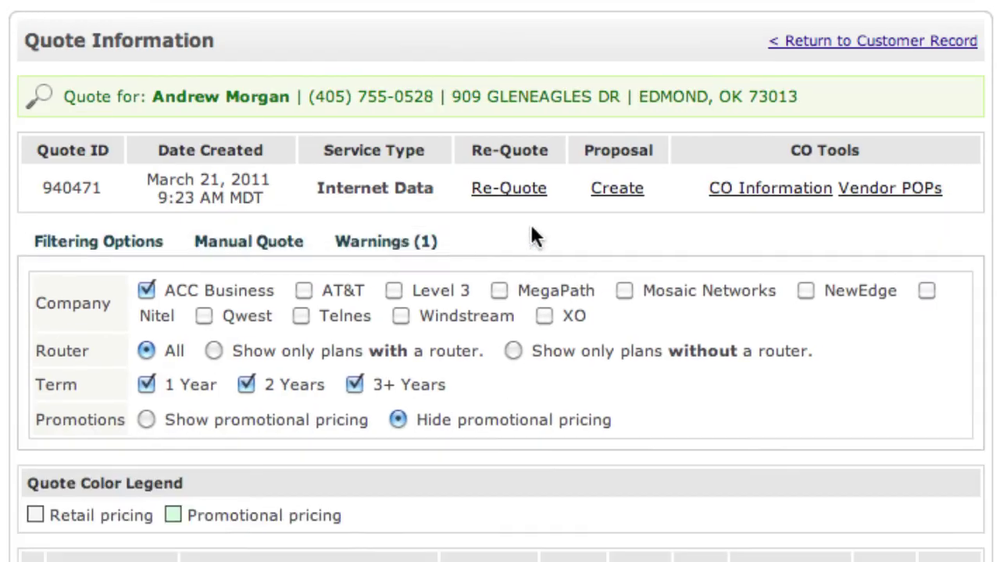
scroll(532, 227, down, 4)
scroll(547, 205, down, 1)
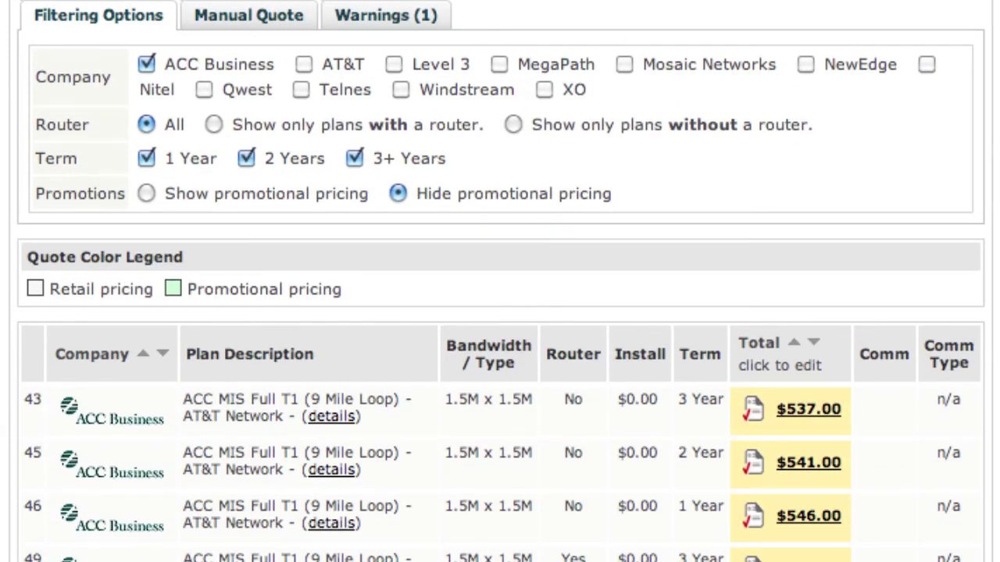
Add AT&T and Level 3 to the quote's company filter and show promotional pricing, acknowledging the promotion alert
click(303, 64)
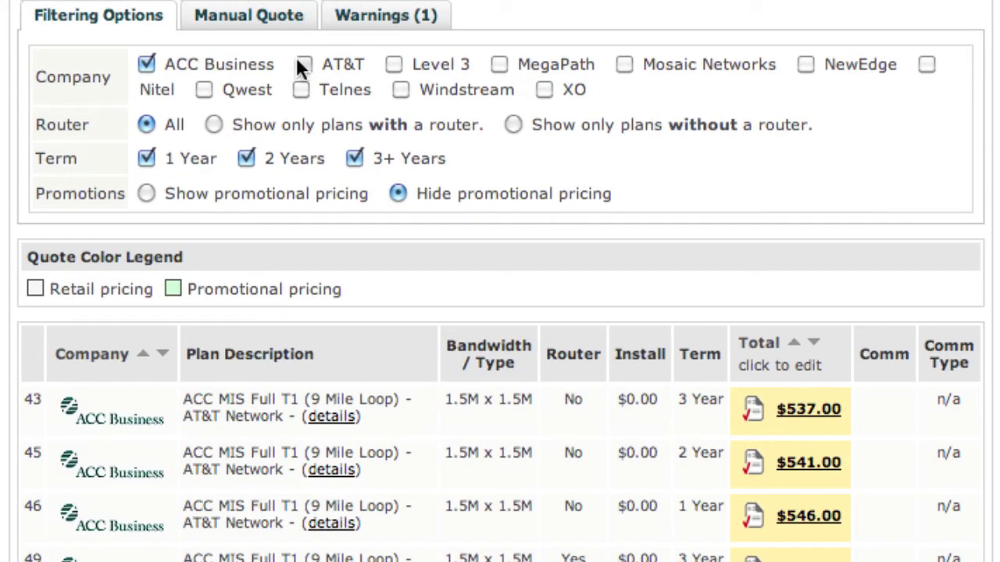
click(392, 64)
click(218, 193)
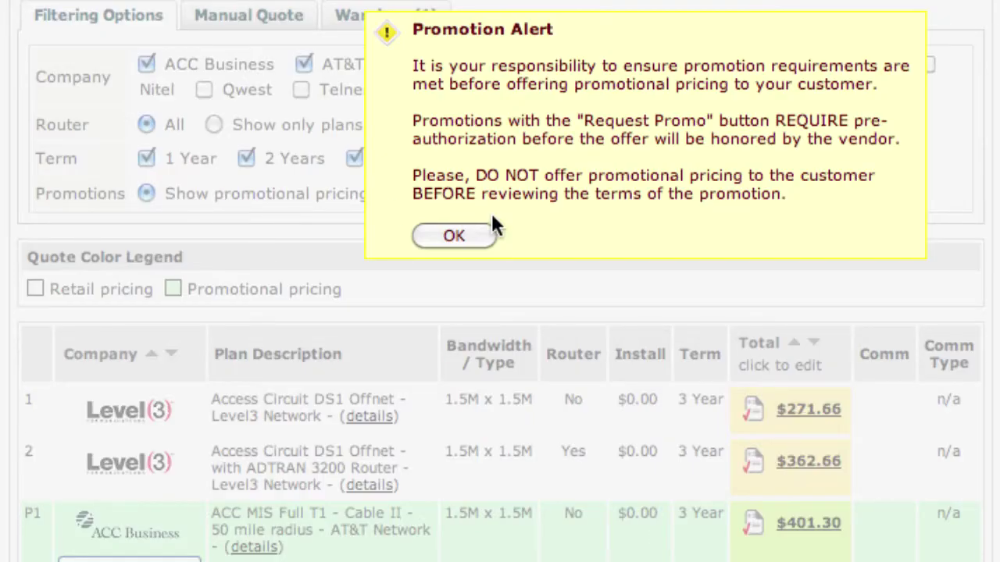
click(480, 231)
Review the filtered retail and promotional plans, comparing carriers, terms and monthly totals
scroll(562, 38, down, 20)
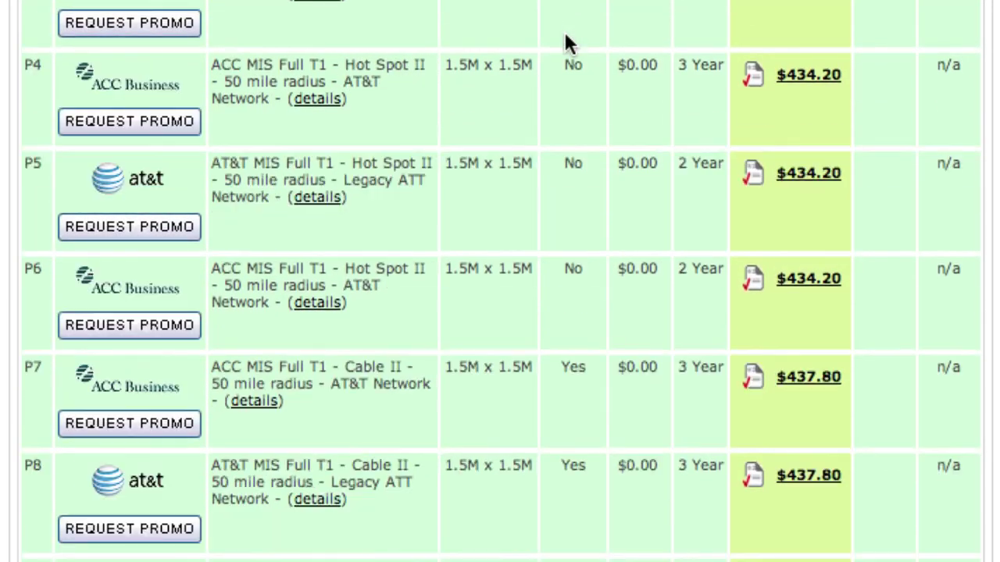
scroll(564, 31, up, 4)
scroll(564, 31, down, 9)
scroll(564, 30, up, 13)
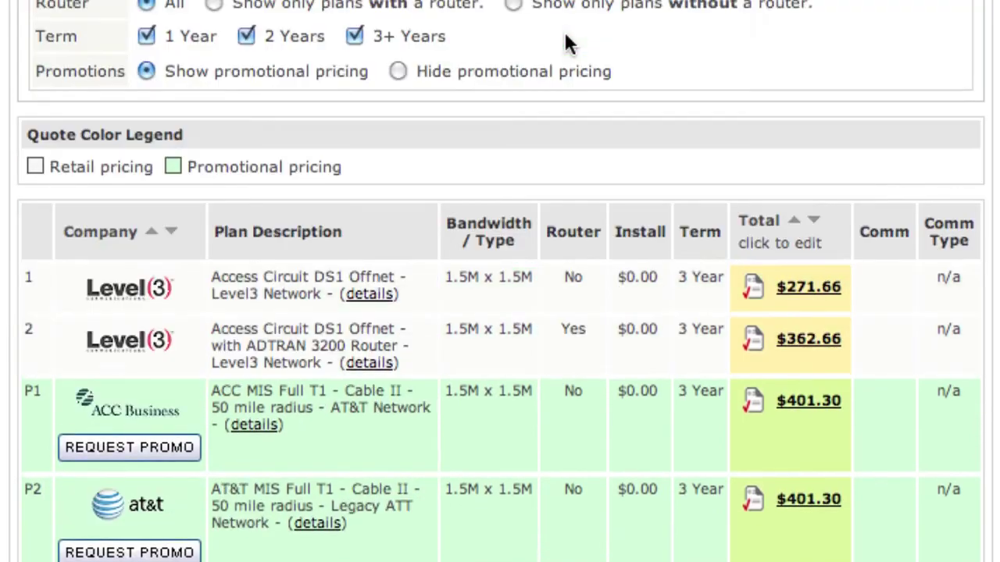
Return to the master agent home page, switch to the Telarus back office and review its home page
scroll(563, 29, up, 8)
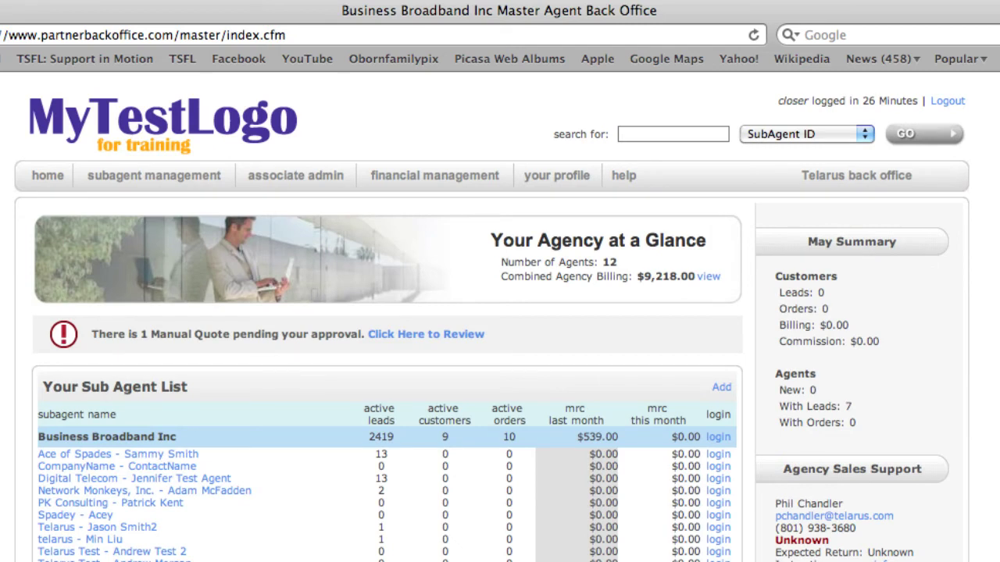
click(855, 178)
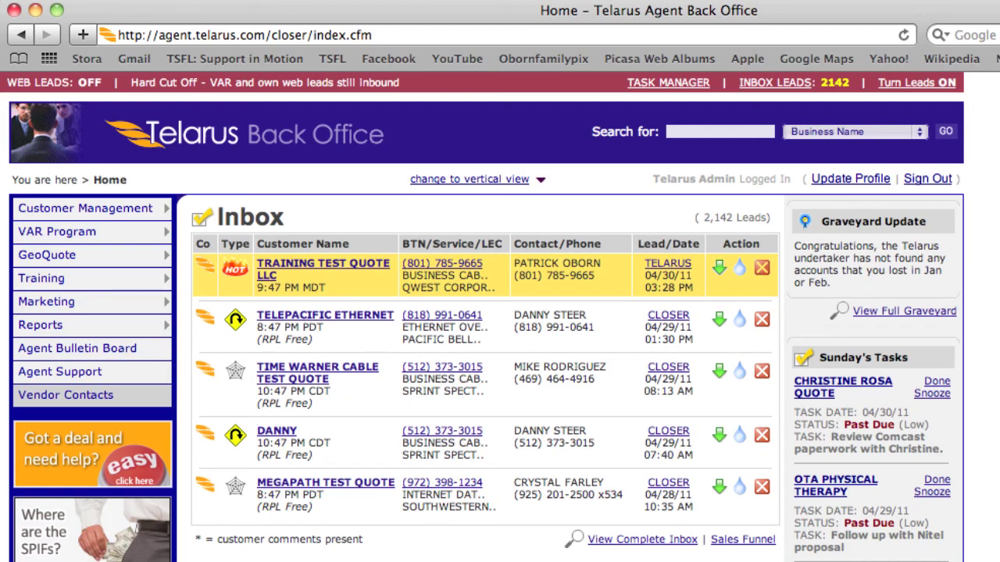
scroll(604, 436, down, 15)
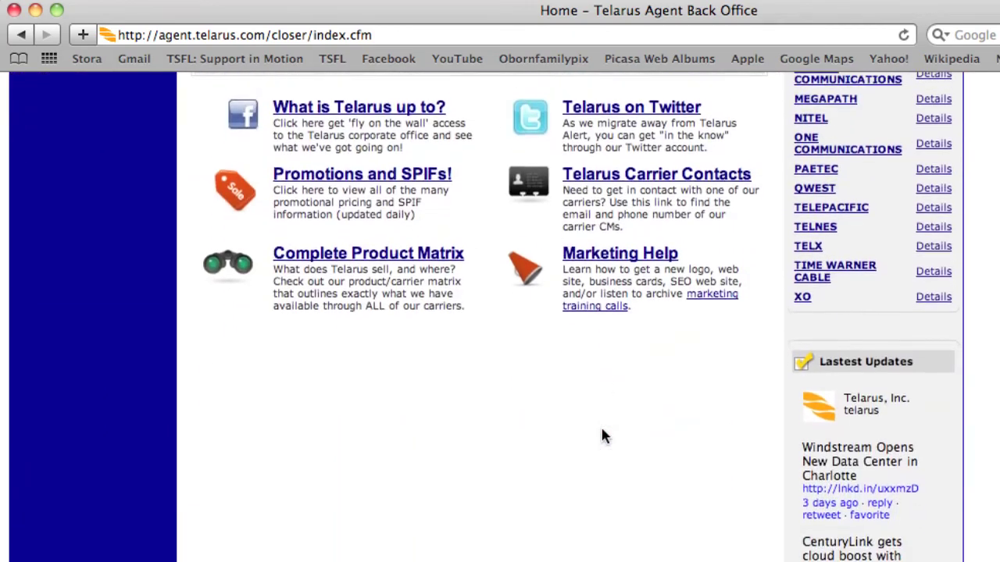
Examine the channel manager's contact details in the home page's closing welcome message and return to the inbox
scroll(602, 431, down, 5)
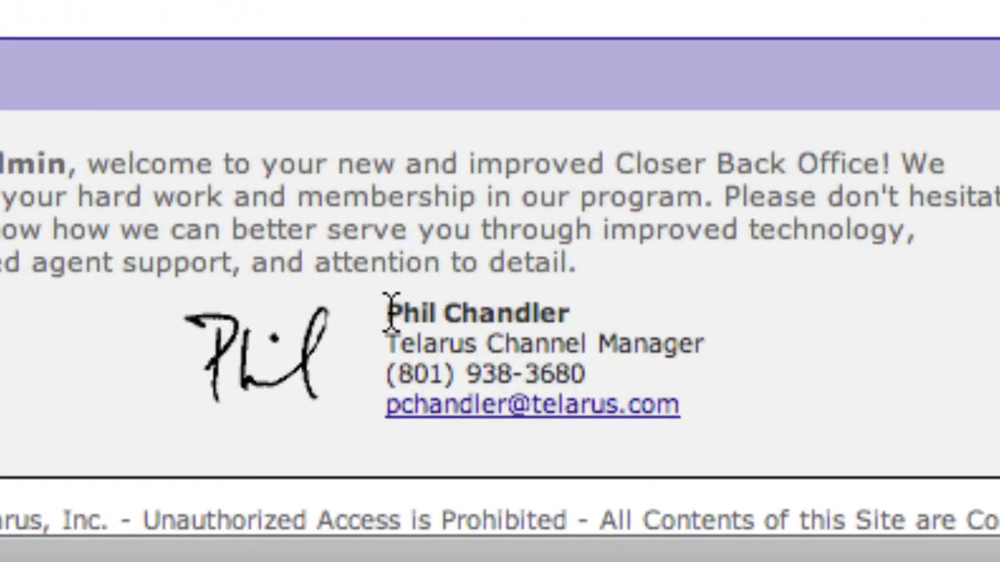
drag(391, 312, 718, 395)
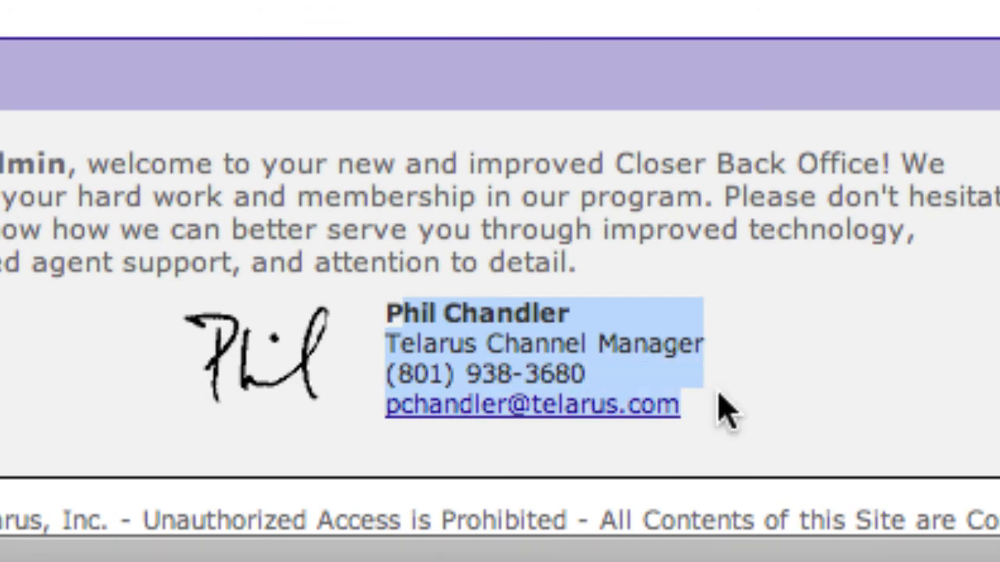
click(719, 394)
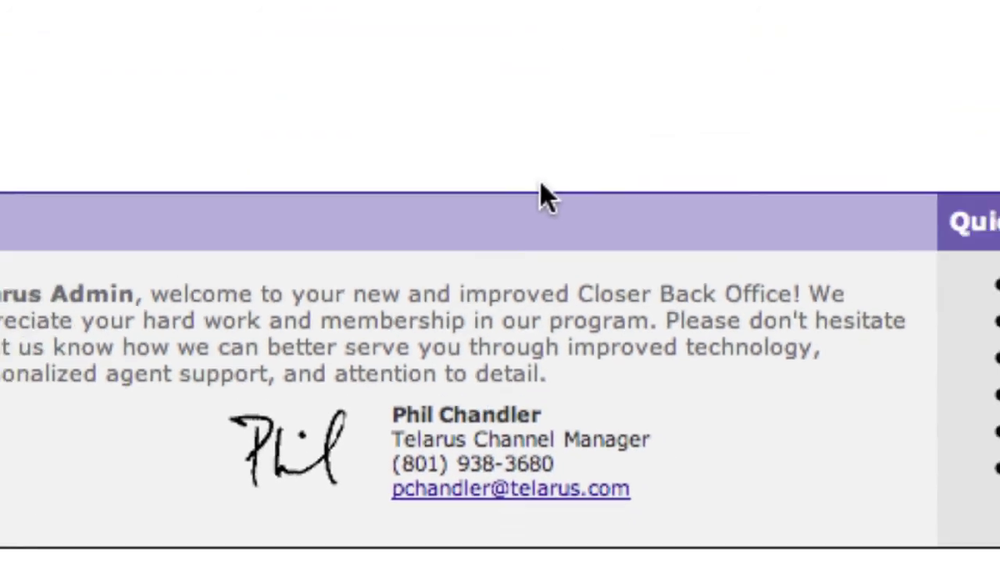
scroll(480, 502, up, 10)
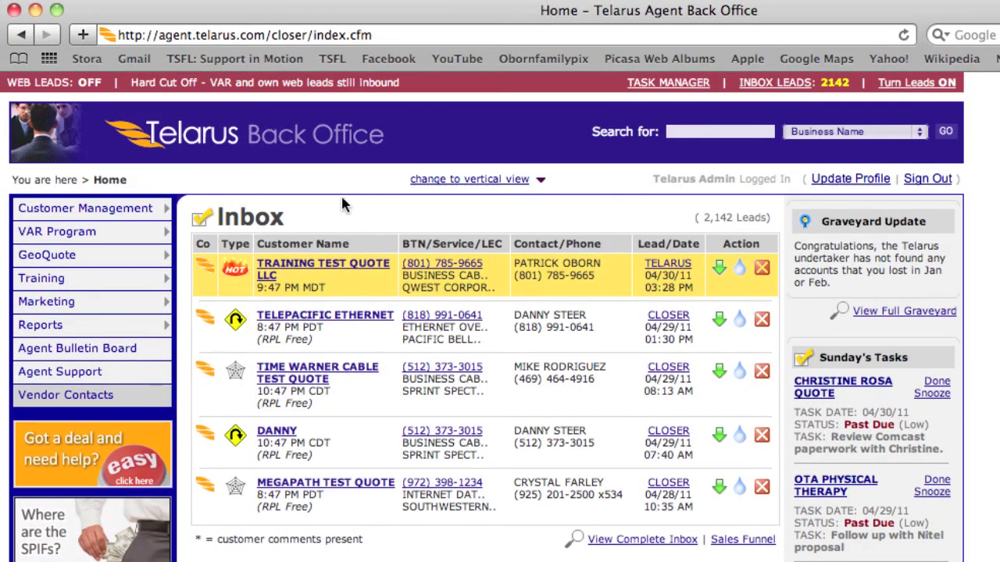